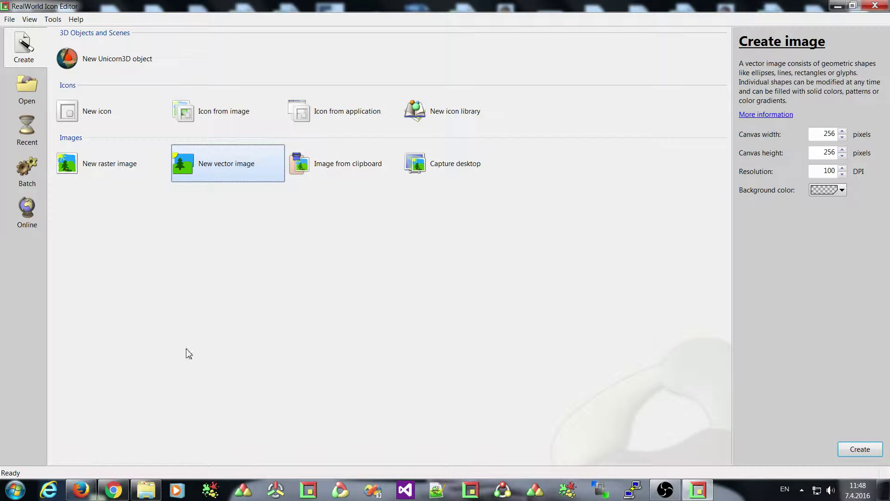
- Switch to Chrome to view the RealWorld Icon Editor download page, and return to the icon editor
{"action": "left_click", "coordinate": [113, 490]}
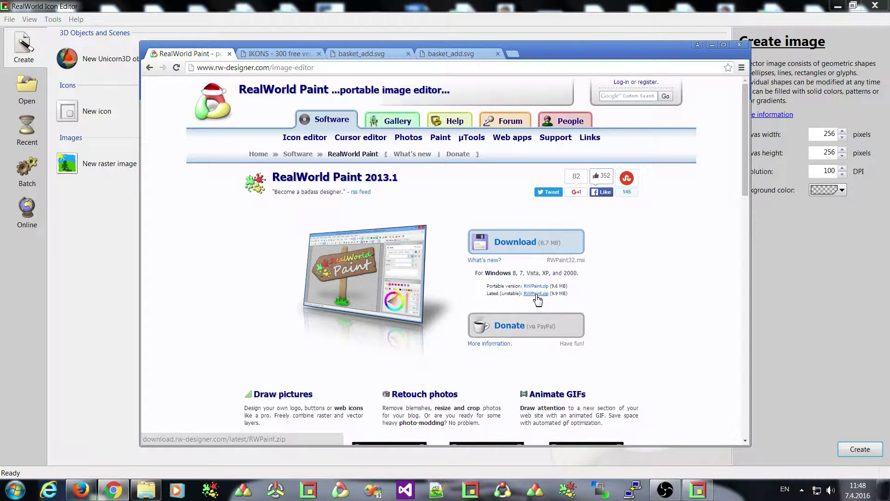
{"action": "left_click", "coordinate": [304, 137]}
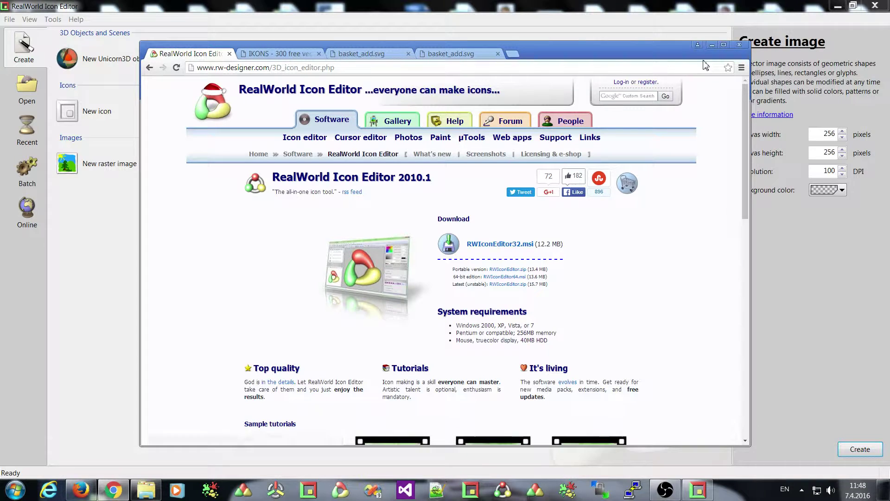
{"action": "left_click", "coordinate": [295, 6]}
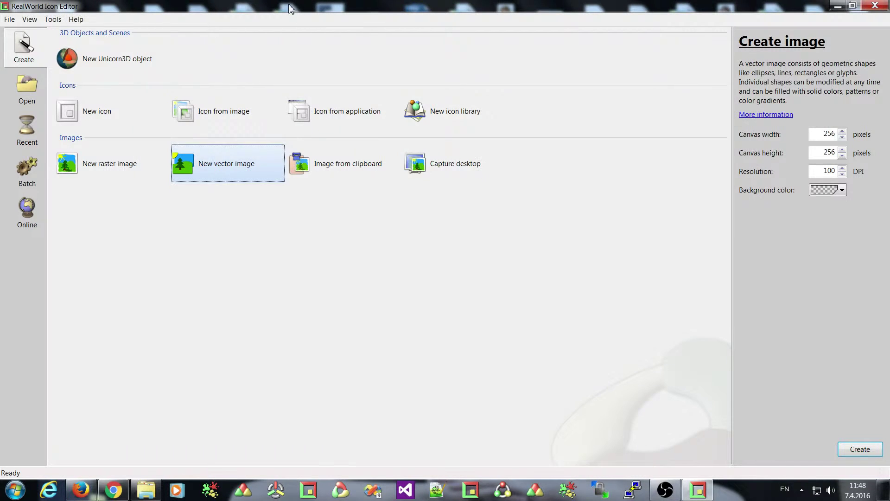
- Create a new 256 × 256 pixel vector image with a transparent background and activate the Shape tool
{"action": "double_click", "coordinate": [222, 169]}
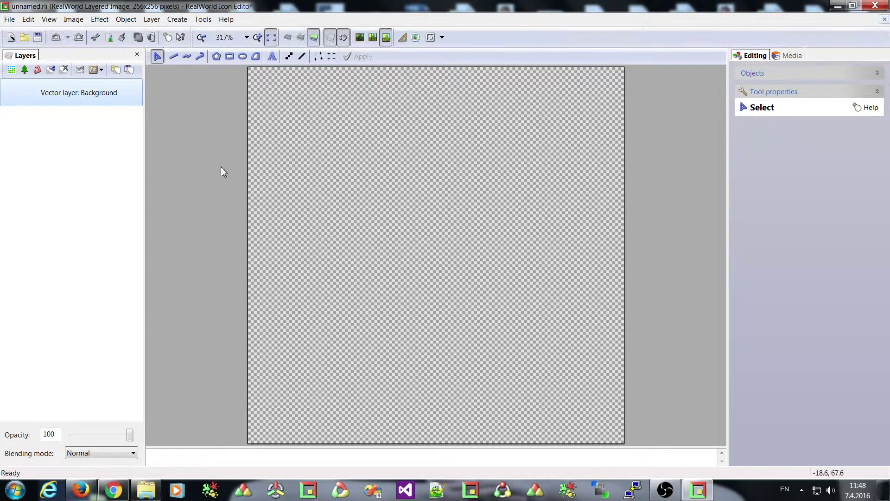
{"action": "left_click", "coordinate": [255, 56]}
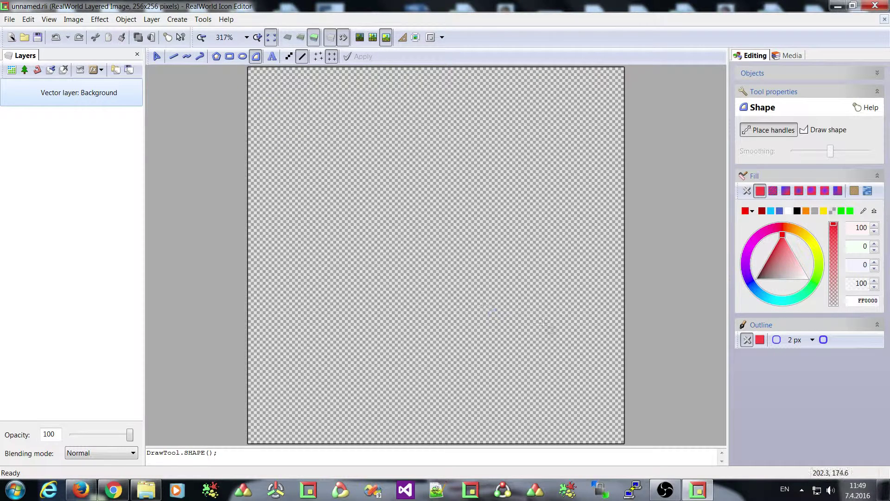
- Switch to Chrome and examine the IKONS page for its available formats and free vector icons
{"action": "left_click", "coordinate": [113, 491]}
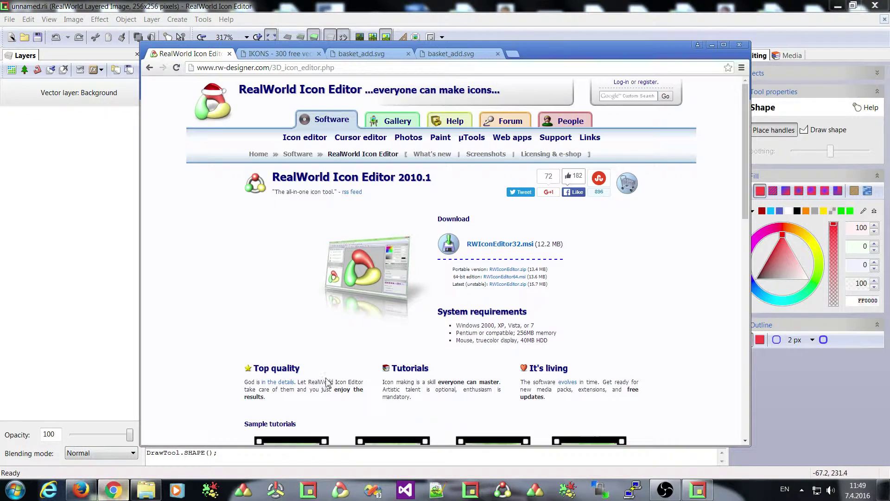
{"action": "left_click", "coordinate": [277, 54]}
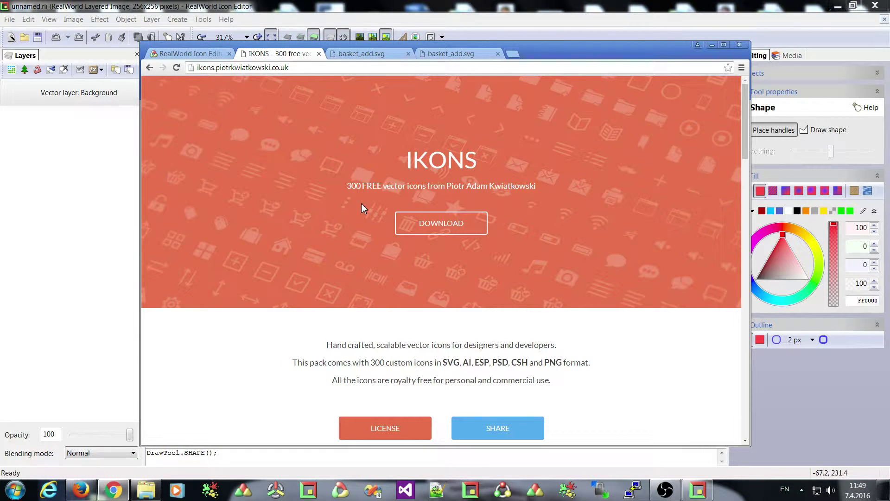
{"action": "scroll", "coordinate": [360, 202], "scroll_direction": "down", "scroll_amount": 2}
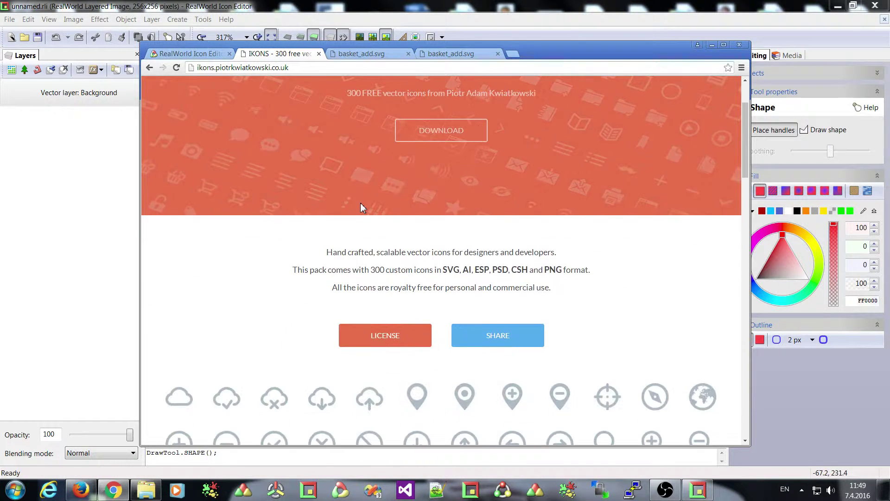
{"action": "double_click", "coordinate": [444, 269]}
{"action": "scroll", "coordinate": [426, 275], "scroll_direction": "up", "scroll_amount": 1}
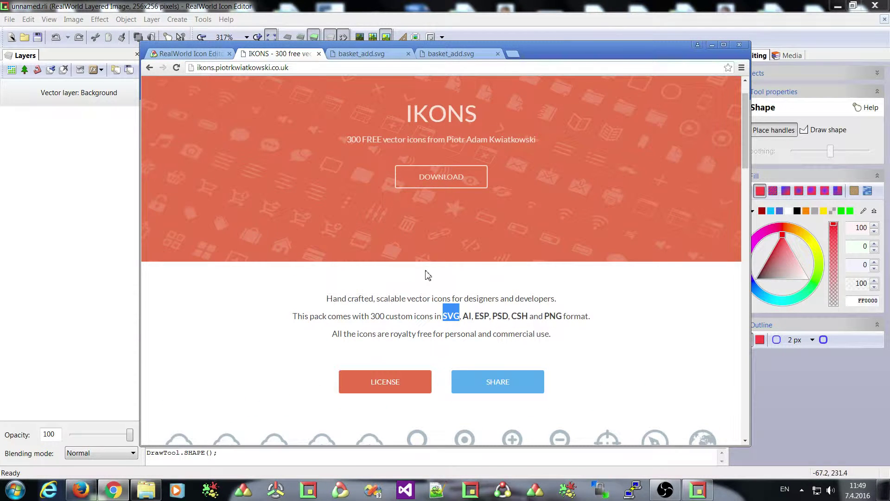
{"action": "scroll", "coordinate": [427, 275], "scroll_direction": "down", "scroll_amount": 8}
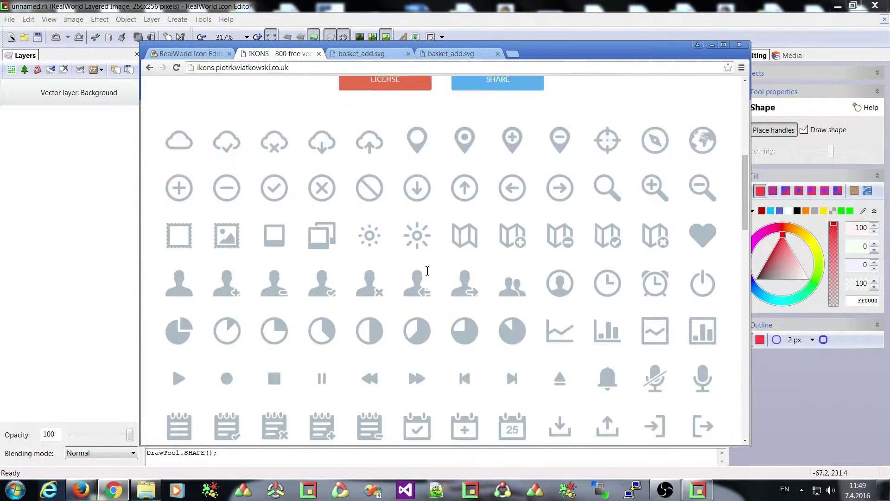
{"action": "scroll", "coordinate": [424, 269], "scroll_direction": "up", "scroll_amount": 8}
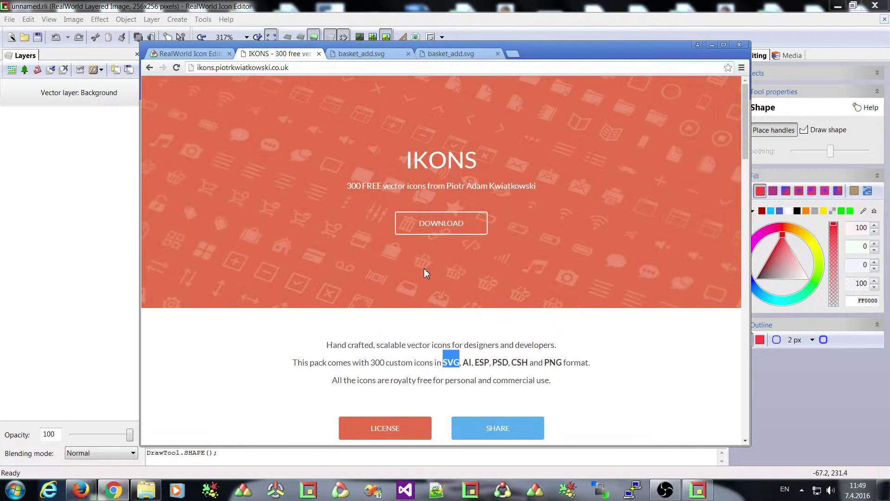
- View the source of basket_add.svg and copy the full path data from its d attribute
{"action": "left_click", "coordinate": [358, 55]}
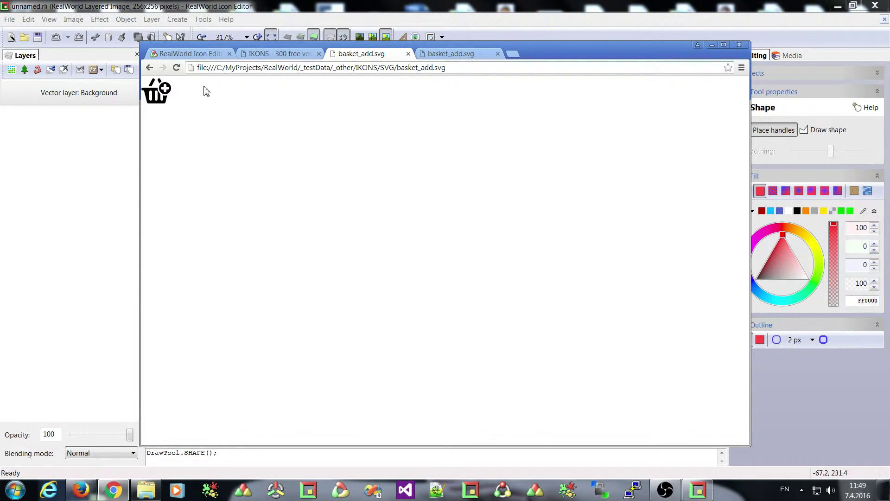
{"action": "left_click", "coordinate": [447, 54]}
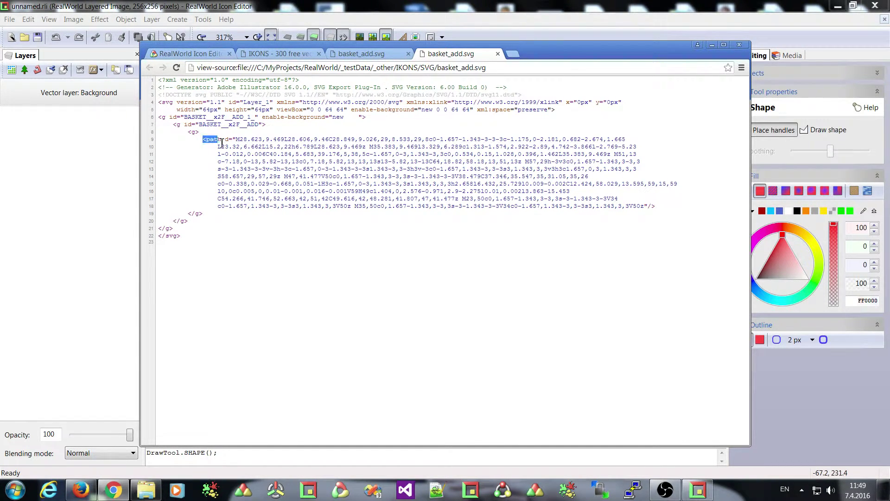
{"action": "left_click", "coordinate": [224, 140]}
{"action": "left_click_drag", "start_coordinate": [237, 140], "coordinate": [640, 206]}
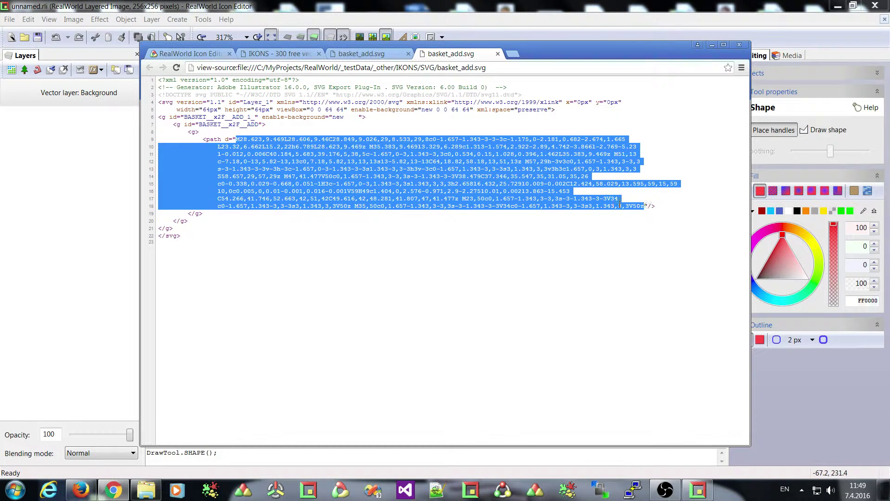
{"action": "right_click", "coordinate": [380, 160]}
{"action": "left_click", "coordinate": [396, 171]}
- Return to the icon editor, paste the copied SVG path as a red shape and apply it
{"action": "left_click", "coordinate": [281, 5]}
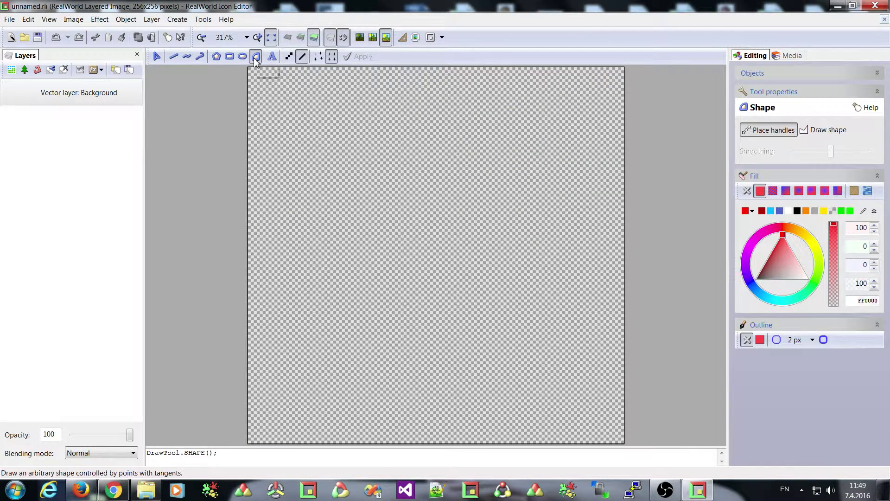
{"action": "right_click", "coordinate": [351, 133]}
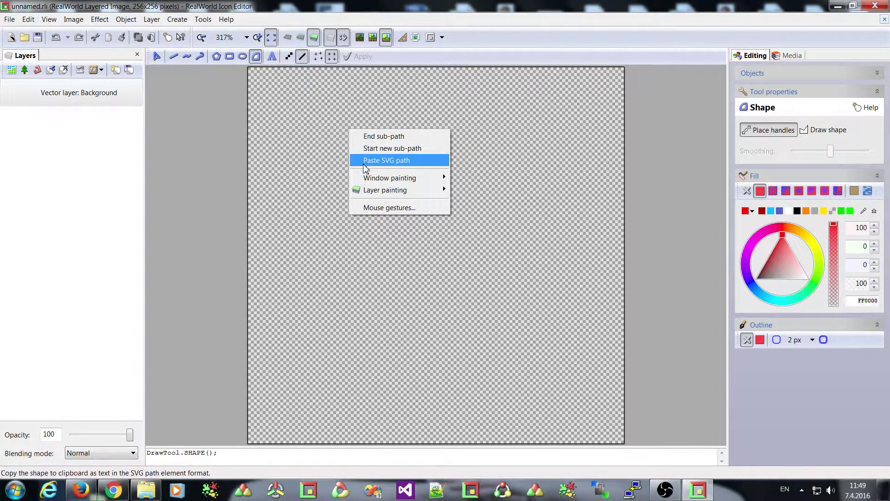
{"action": "left_click", "coordinate": [400, 161]}
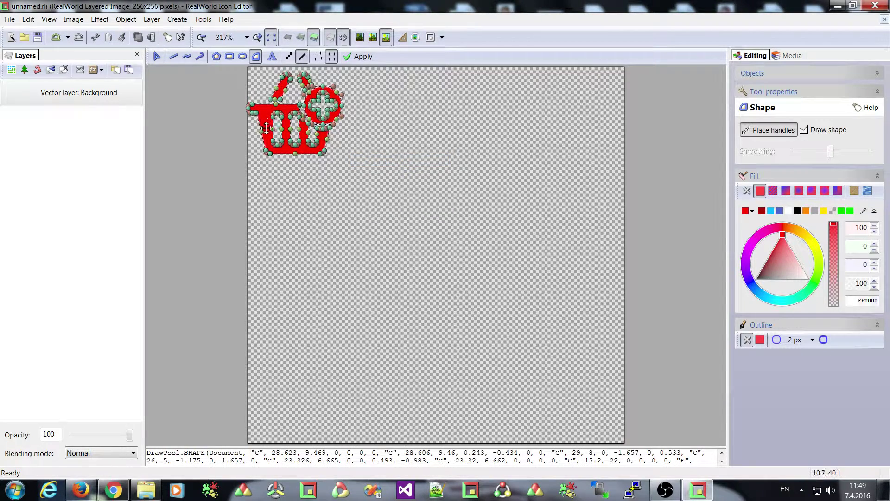
{"action": "key", "text": "Return"}
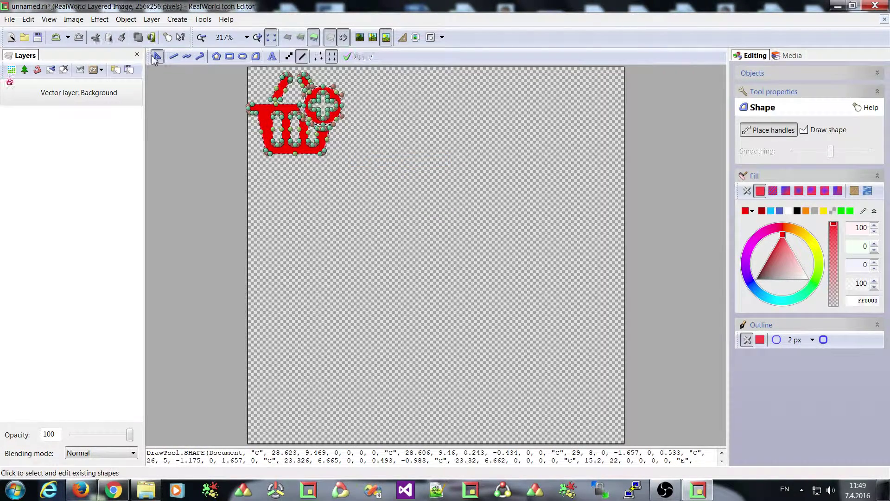
- Move the whole basket shape 4 pixels right and 5 pixels down
{"action": "key", "text": "Right"}
{"action": "key", "text": "Right"}
{"action": "key", "text": "Right"}
{"action": "key", "text": "Right"}
{"action": "key", "text": "Down"}
{"action": "key", "text": "Down"}
{"action": "key", "text": "Down"}
{"action": "key", "text": "Down"}
{"action": "key", "text": "Down"}
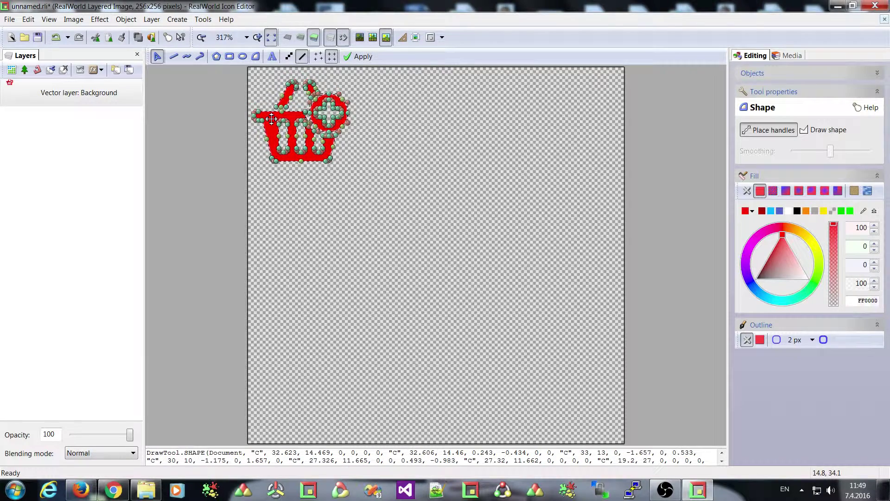
{"action": "key", "text": "Return"}
- Lower a node on the upper edge of the basket's rim slightly, and undo both this edit and the basket's move
{"action": "left_click", "coordinate": [266, 91]}
{"action": "left_click", "coordinate": [273, 126]}
{"action": "scroll", "coordinate": [261, 115], "scroll_direction": "up", "scroll_amount": 3}
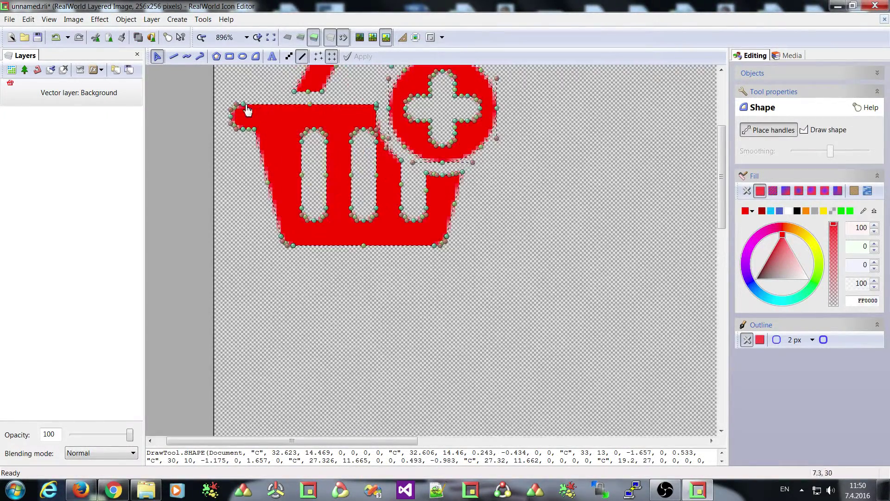
{"action": "mouse_move", "coordinate": [244, 106]}
{"action": "left_mouse_down"}
{"action": "mouse_move", "coordinate": [254, 111]}
{"action": "mouse_move", "coordinate": [244, 108]}
{"action": "left_mouse_up"}
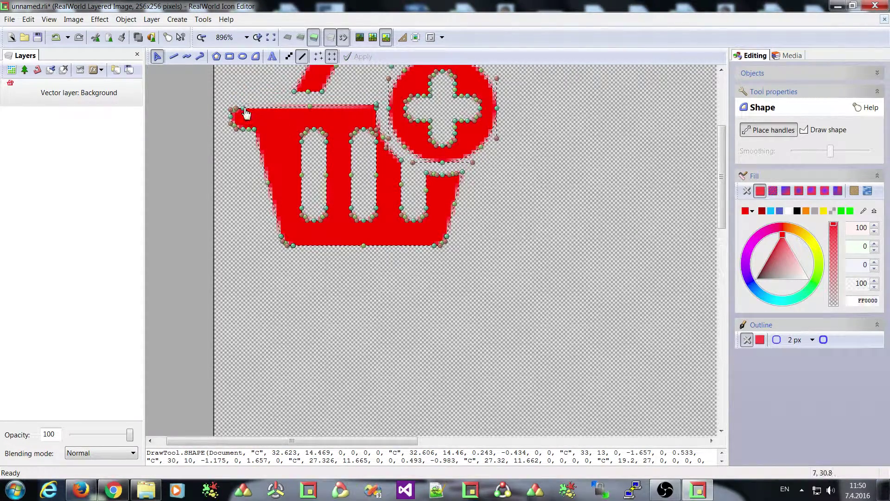
{"action": "left_click", "coordinate": [55, 39]}
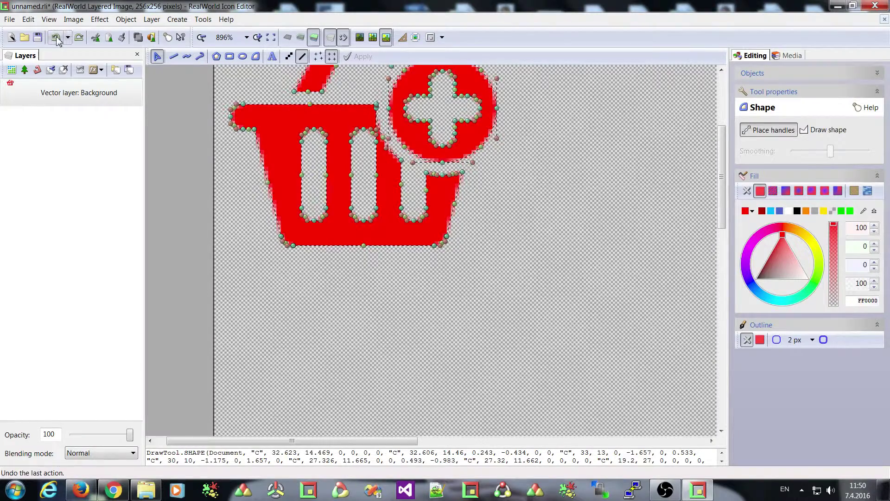
{"action": "left_click", "coordinate": [55, 39]}
- Move the whole basket shape about 6 pixels right and 6 pixels down, away from the canvas corner
{"action": "scroll", "coordinate": [334, 127], "scroll_direction": "down", "scroll_amount": 2}
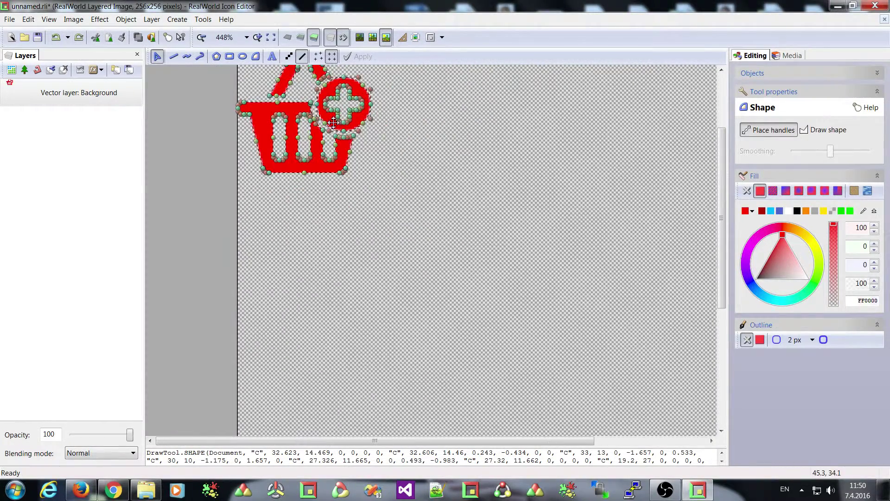
{"action": "scroll", "coordinate": [325, 143], "scroll_direction": "up", "scroll_amount": 2}
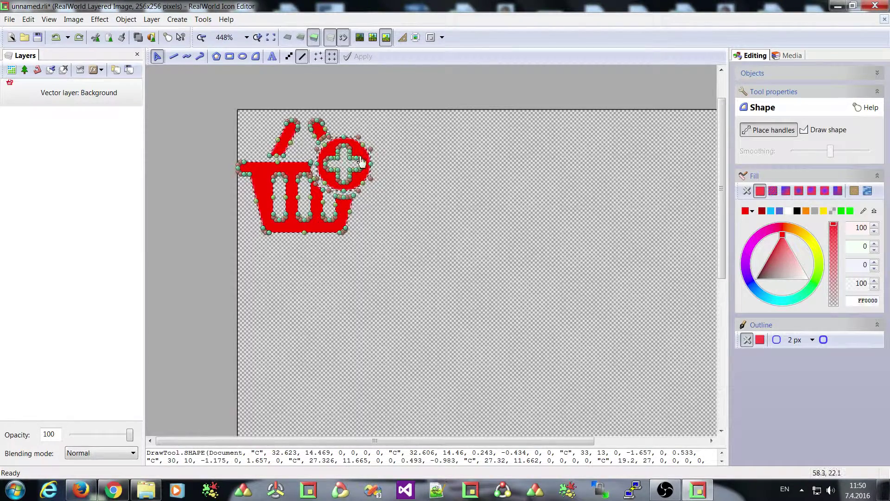
{"action": "key", "text": "Escape"}
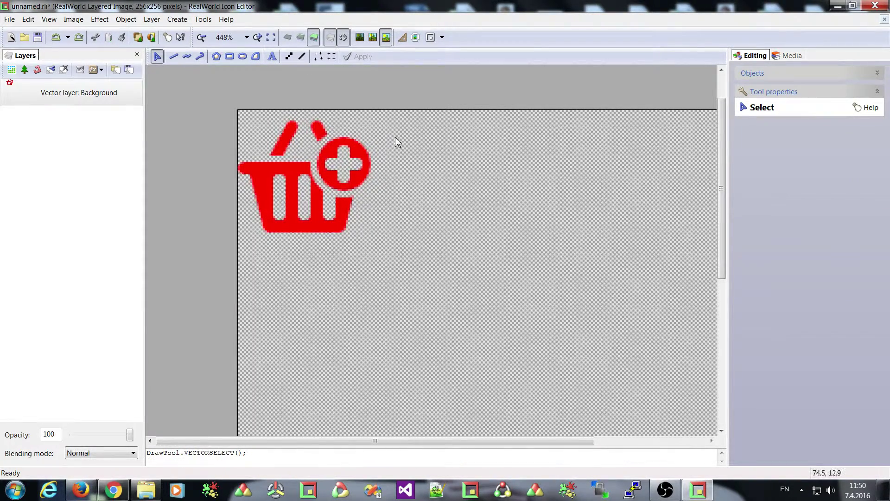
{"action": "key", "text": "ctrl+z"}
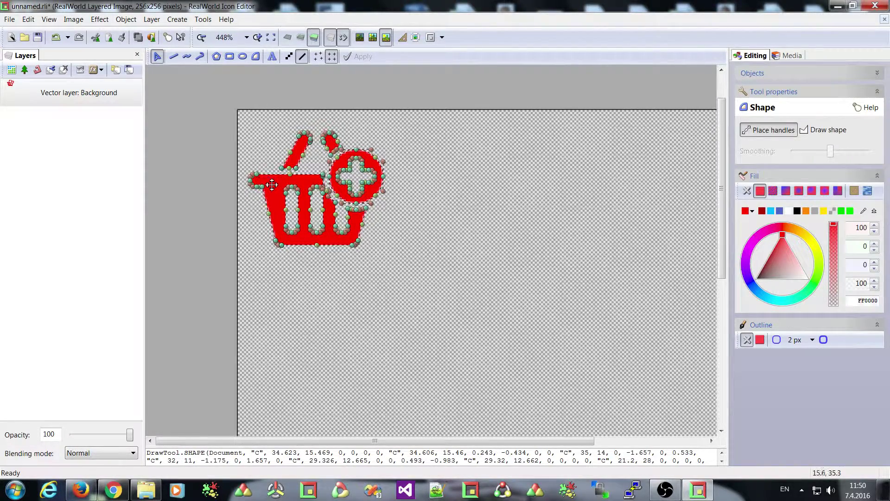
- Decompose the basket object into its non-overlapping parts and expand the list of objects
{"action": "right_click", "coordinate": [272, 186]}
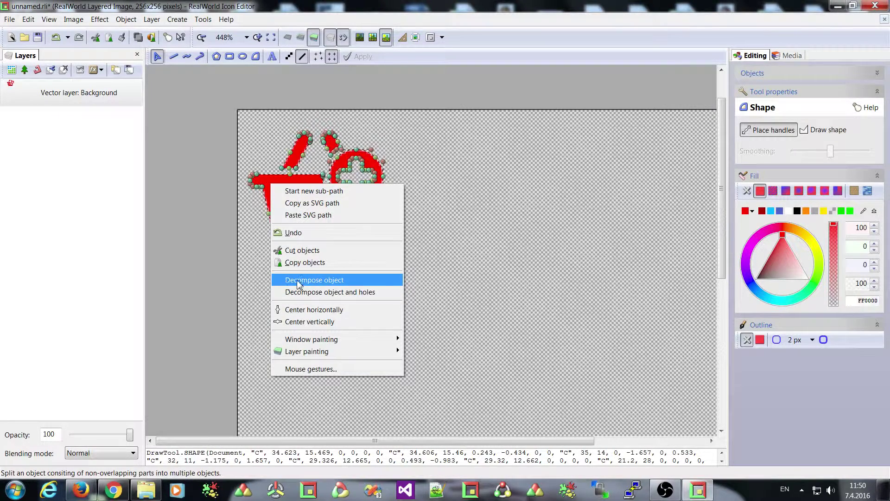
{"action": "left_click", "coordinate": [322, 280]}
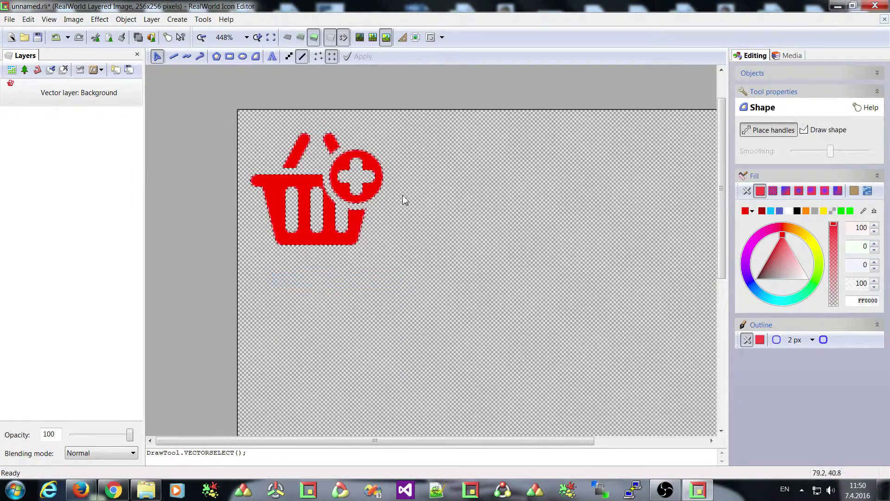
{"action": "left_click", "coordinate": [760, 74]}
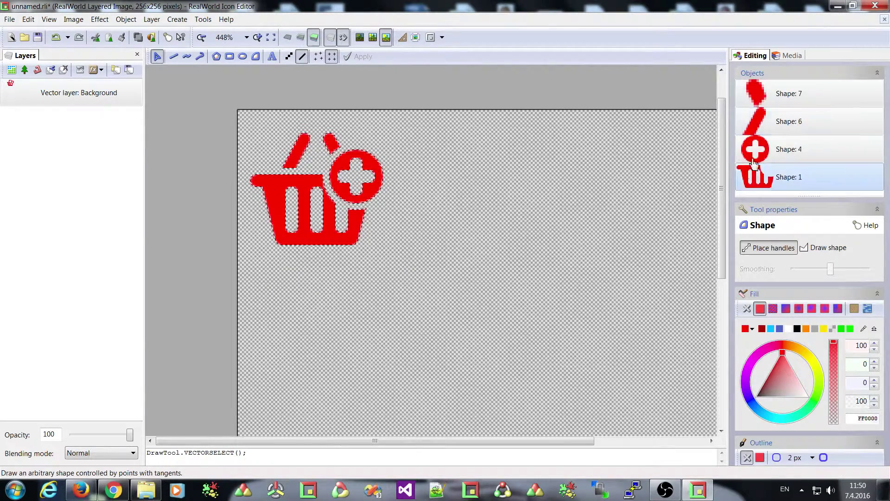
- Shift both handle pieces and the plus badge individually slightly away from the basket body, and clear the selection
{"action": "left_click", "coordinate": [760, 122]}
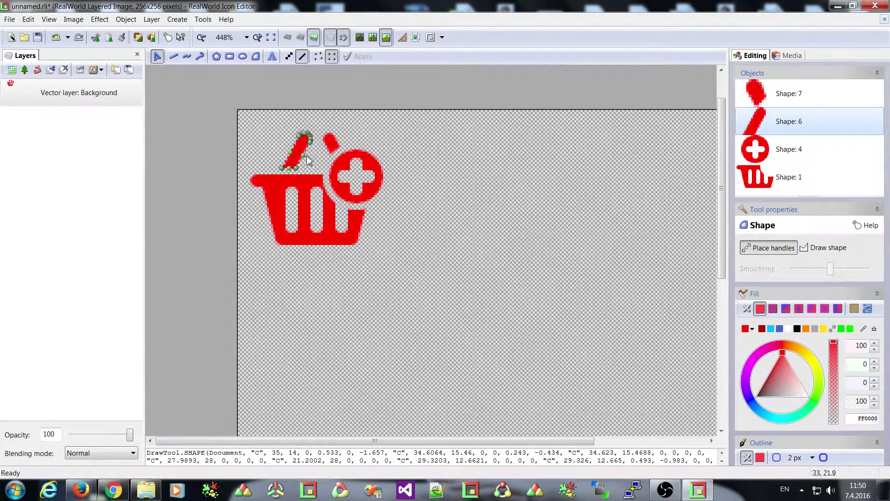
{"action": "left_click_drag", "start_coordinate": [301, 148], "coordinate": [325, 131]}
{"action": "left_click", "coordinate": [329, 140]}
{"action": "left_click", "coordinate": [350, 160]}
{"action": "left_click", "coordinate": [409, 251]}
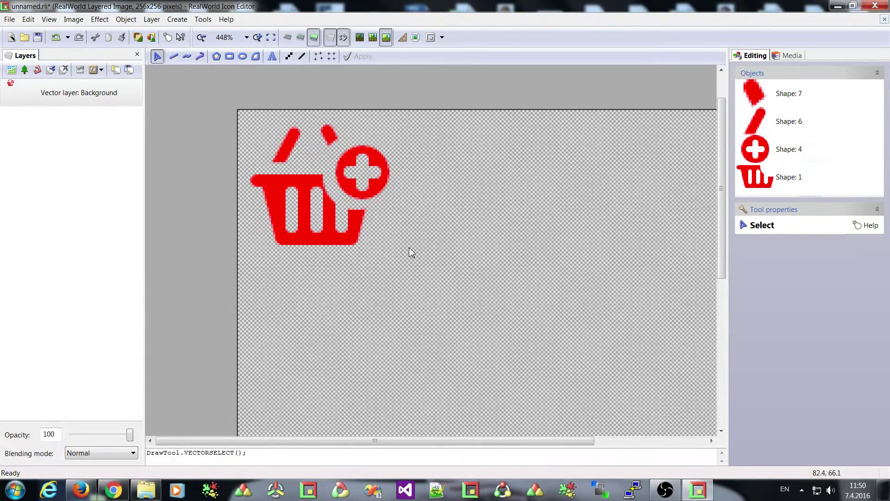
- Select all four basket parts and merge them into a single object
{"action": "left_click", "coordinate": [799, 172]}
{"action": "left_click", "coordinate": [788, 94], "text": "shift"}
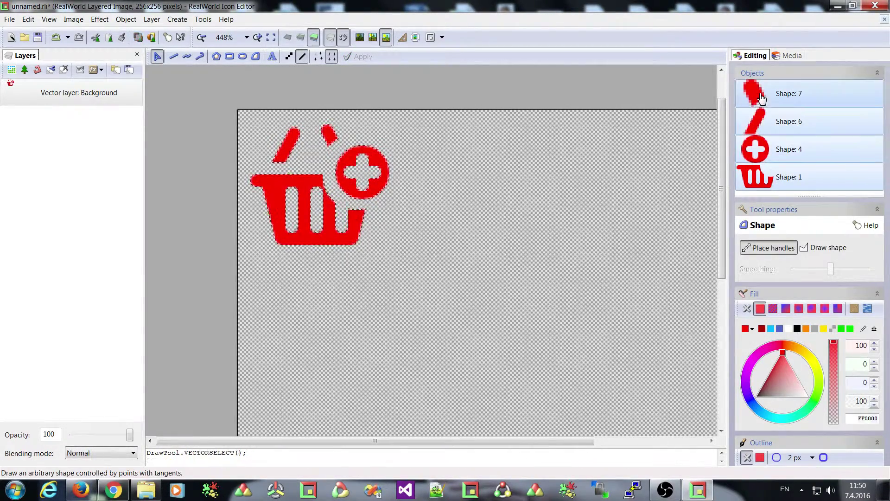
{"action": "right_click", "coordinate": [302, 185]}
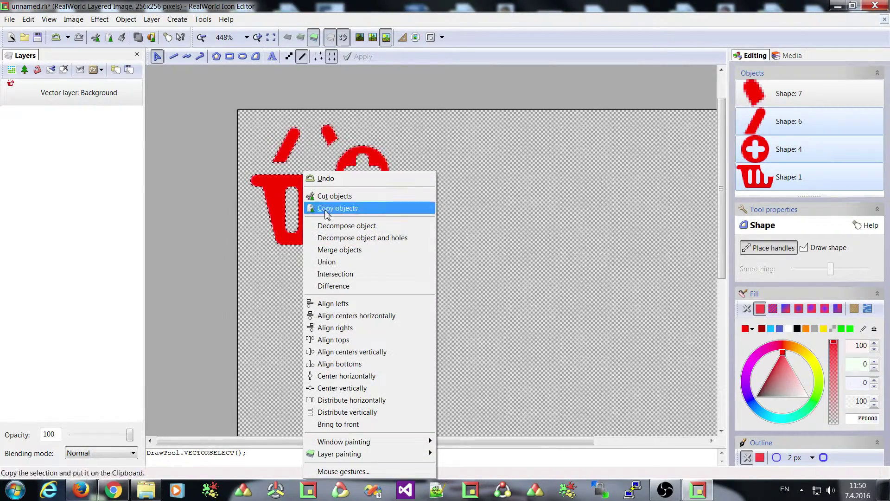
{"action": "left_click", "coordinate": [342, 252]}
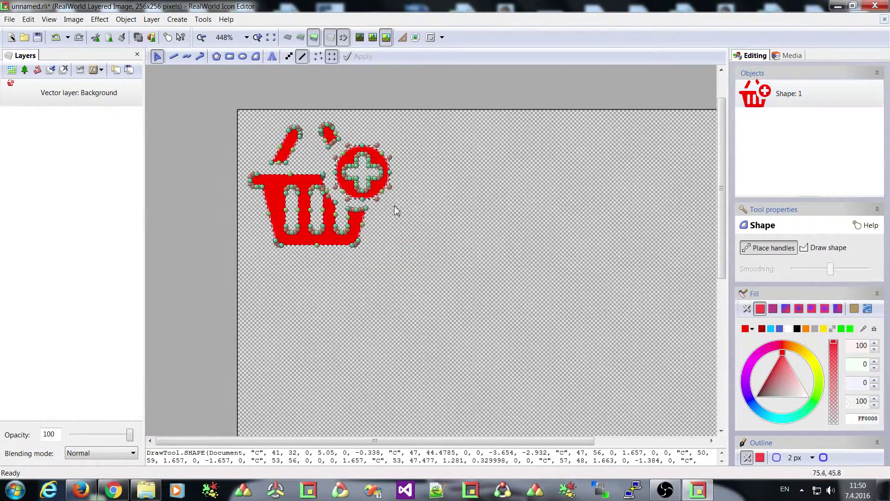
- Decompose the merged basket object without separating its holes, and move the plus badge to the right away from the basket
{"action": "left_click", "coordinate": [424, 207]}
{"action": "left_click", "coordinate": [297, 187]}
{"action": "right_click", "coordinate": [297, 184]}
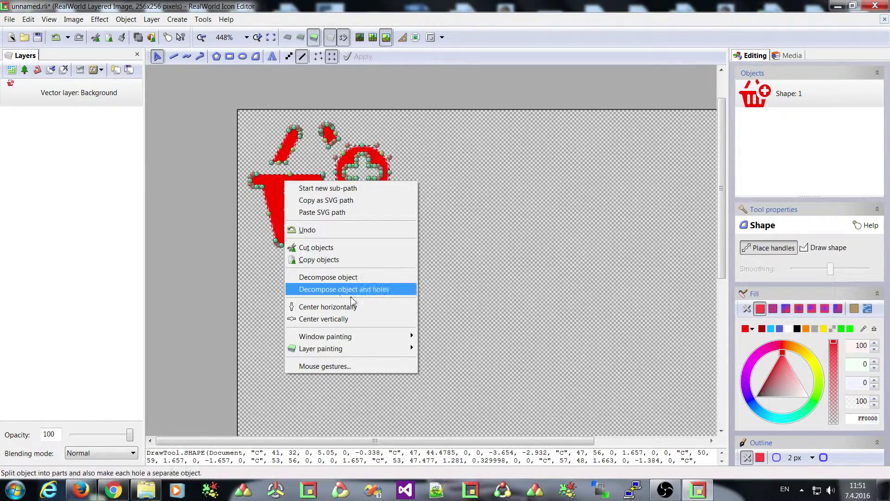
{"action": "left_click", "coordinate": [323, 278]}
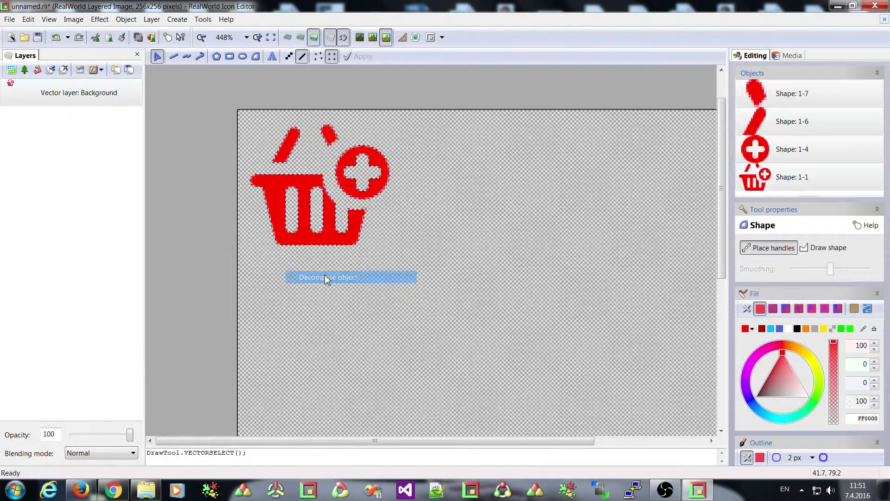
{"action": "left_click", "coordinate": [380, 186]}
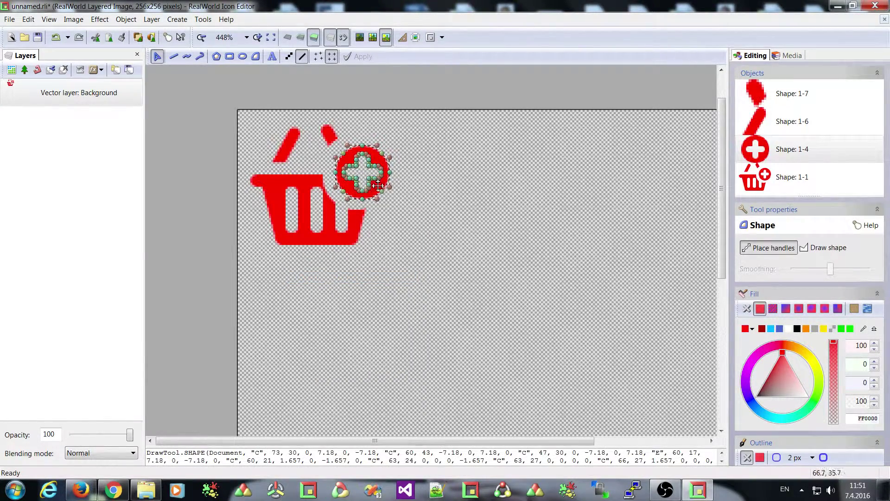
{"action": "left_click_drag", "start_coordinate": [378, 186], "coordinate": [414, 191]}
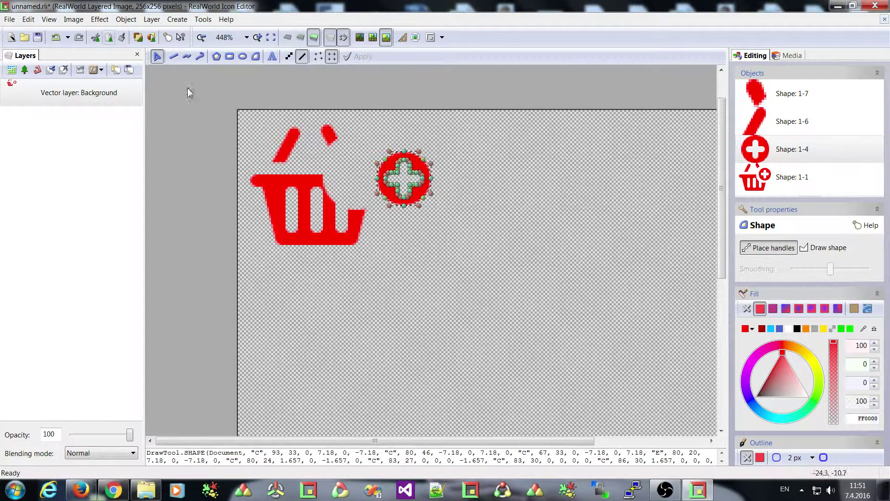
- Undo the badge move and the decomposition, and decompose the basket again with each hole as a separate object
{"action": "left_click", "coordinate": [55, 37]}
{"action": "left_click", "coordinate": [56, 37]}
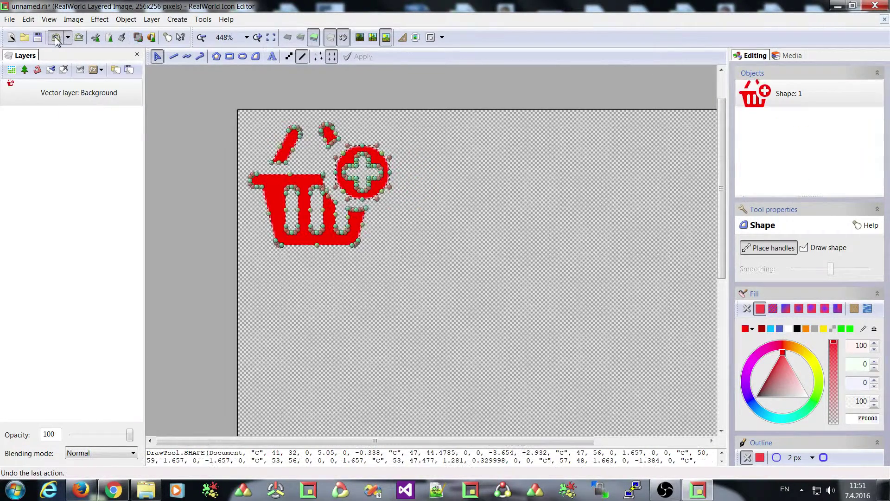
{"action": "right_click", "coordinate": [347, 184]}
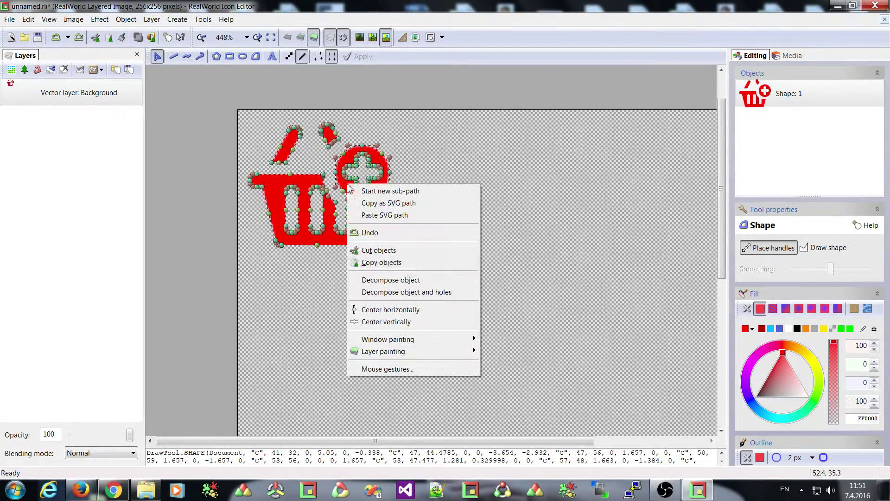
{"action": "left_click", "coordinate": [434, 296]}
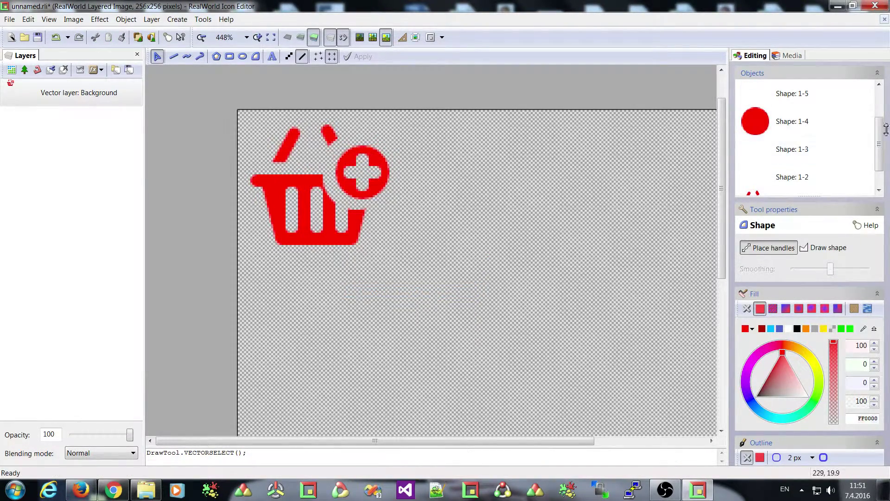
{"action": "mouse_move", "coordinate": [879, 132]}
{"action": "left_mouse_down"}
{"action": "mouse_move", "coordinate": [879, 146]}
{"action": "mouse_move", "coordinate": [881, 106]}
{"action": "mouse_move", "coordinate": [881, 160]}
{"action": "mouse_move", "coordinate": [881, 118]}
{"action": "left_mouse_up"}
- Move the transparent plus hole to the badge's lower right edge, selecting the two basket slot holes individually in between
{"action": "left_click", "coordinate": [364, 171]}
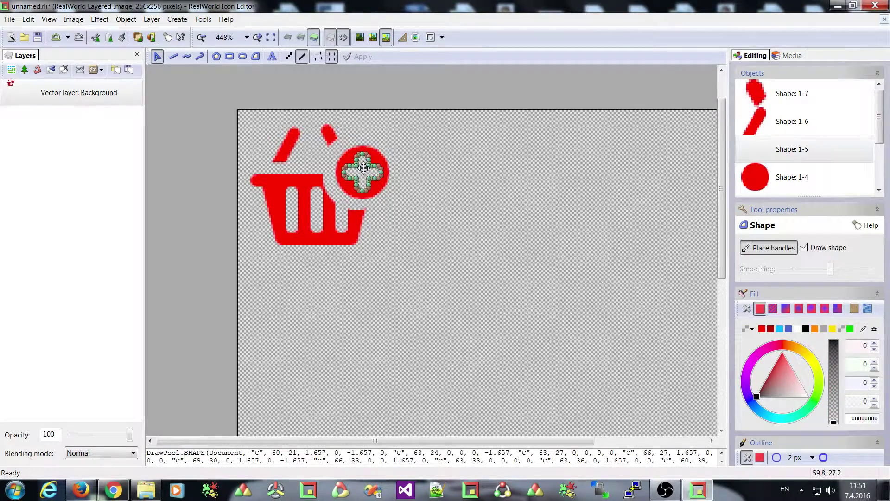
{"action": "left_click_drag", "start_coordinate": [355, 171], "coordinate": [387, 189]}
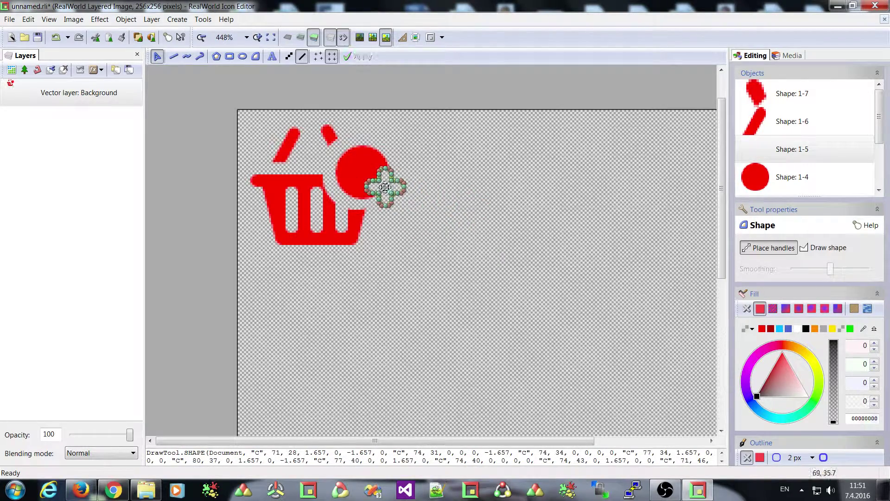
{"action": "left_click", "coordinate": [317, 206]}
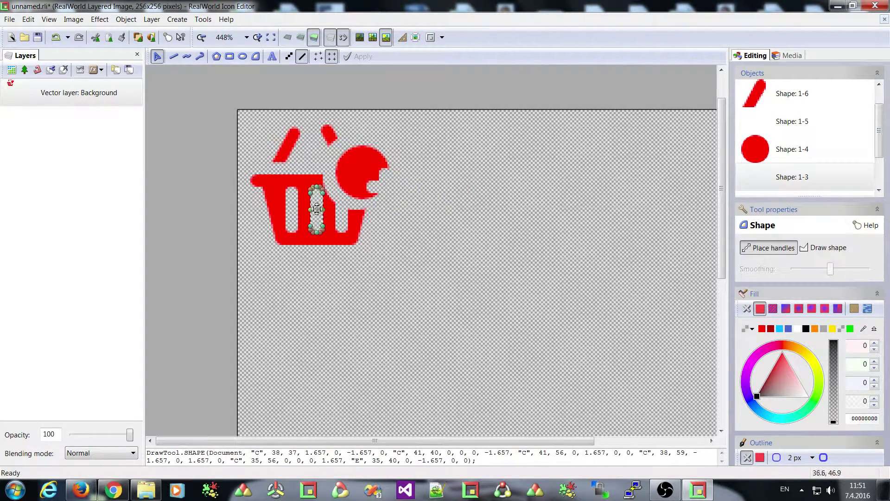
{"action": "left_click", "coordinate": [293, 213]}
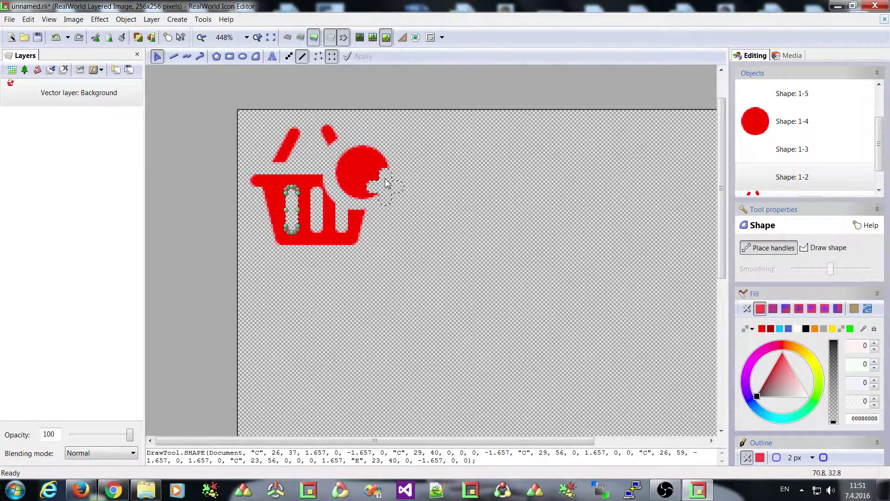
{"action": "mouse_move", "coordinate": [387, 182]}
{"action": "left_mouse_down"}
{"action": "mouse_move", "coordinate": [392, 191]}
{"action": "mouse_move", "coordinate": [379, 186]}
{"action": "left_mouse_up"}
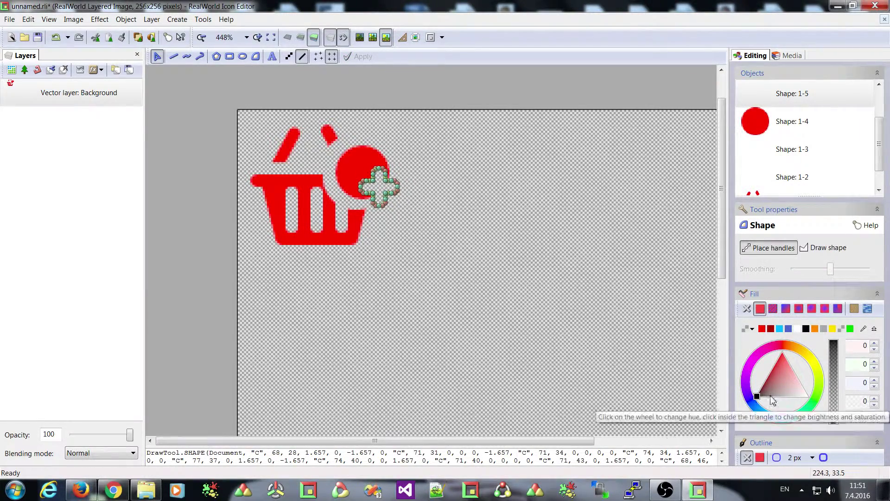
- Fill the plus hole with partly opaque orange E2A421 and move it down and right off the badge
{"action": "left_click", "coordinate": [803, 354]}
{"action": "left_click", "coordinate": [787, 363]}
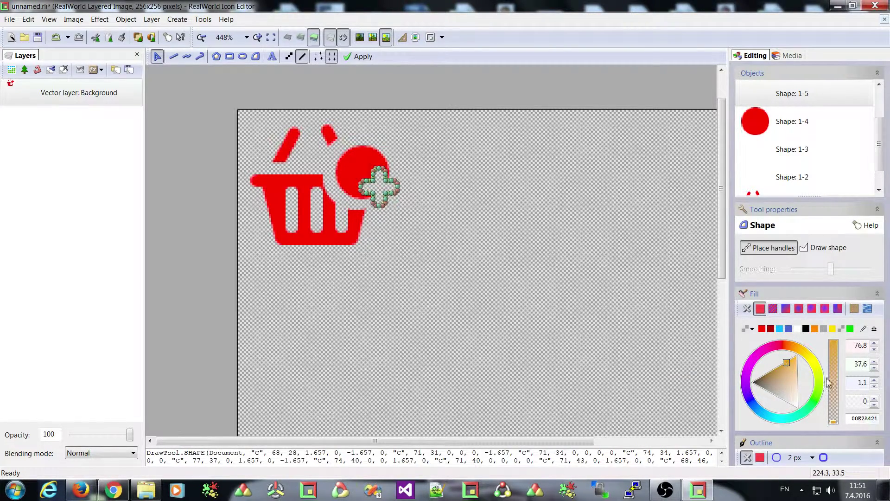
{"action": "left_click", "coordinate": [833, 366]}
{"action": "left_click_drag", "start_coordinate": [379, 187], "coordinate": [406, 207]}
- Set the plus's fill opacity to 0 and move it onto the red circle, slightly off-centre to the lower right
{"action": "left_click_drag", "start_coordinate": [833, 363], "coordinate": [833, 417]}
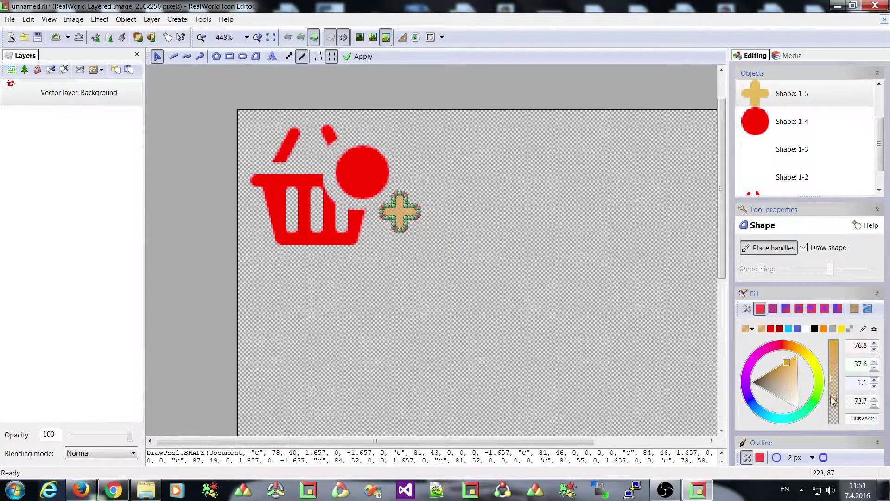
{"action": "left_click_drag", "start_coordinate": [402, 216], "coordinate": [368, 177]}
{"action": "key", "text": "Return"}
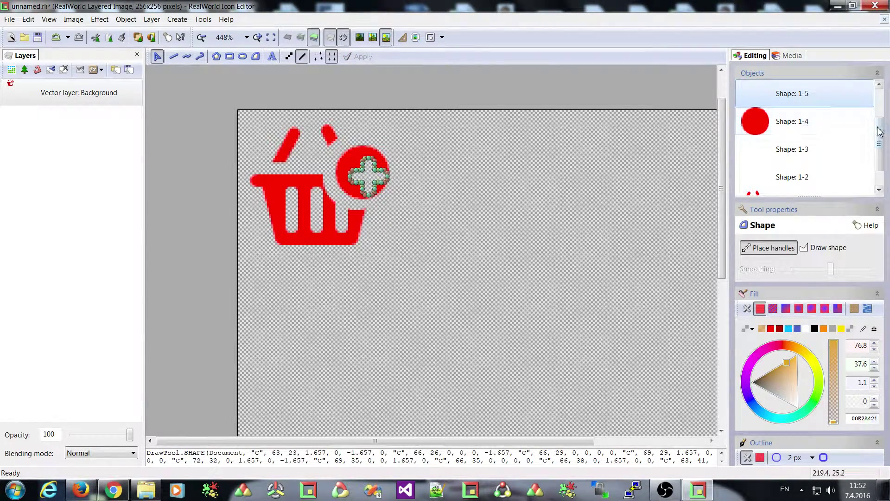
- Select all basket parts, including the transparent holes, and merge them into a single object
{"action": "mouse_move", "coordinate": [881, 133]}
{"action": "left_mouse_down"}
{"action": "mouse_move", "coordinate": [882, 108]}
{"action": "mouse_move", "coordinate": [880, 145]}
{"action": "left_mouse_up"}
{"action": "key", "text": "ctrl+a"}
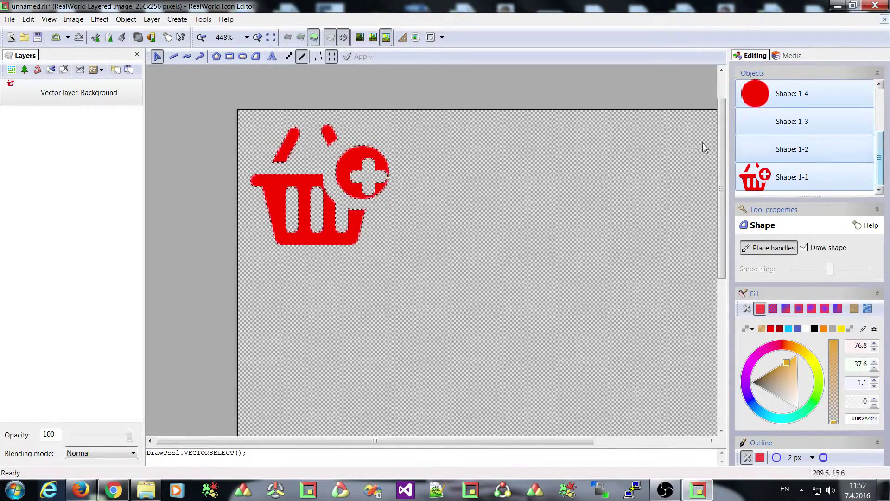
{"action": "right_click", "coordinate": [351, 171]}
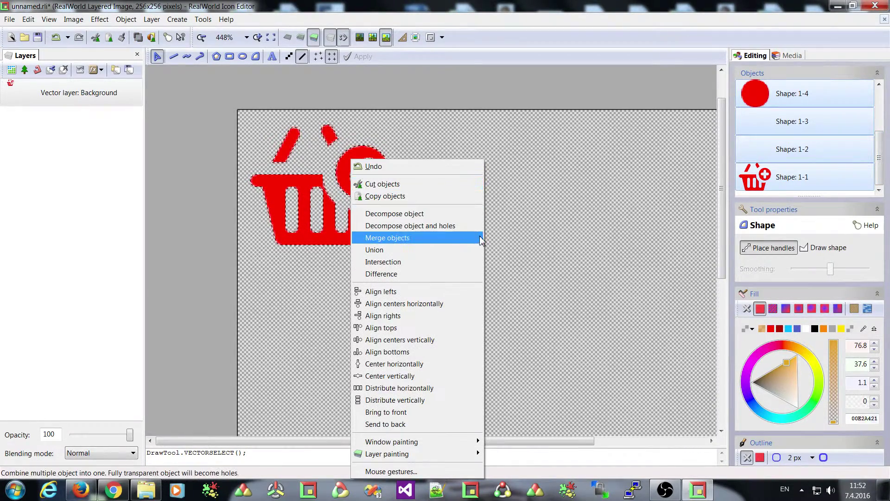
{"action": "left_click", "coordinate": [393, 239]}
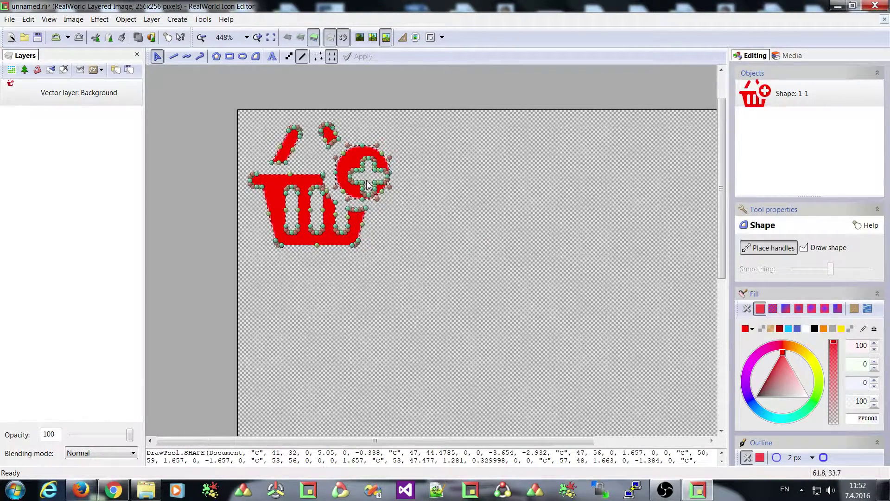
- Clear the selection, select the merged basket object and delete it from the canvas
{"action": "left_click", "coordinate": [427, 226]}
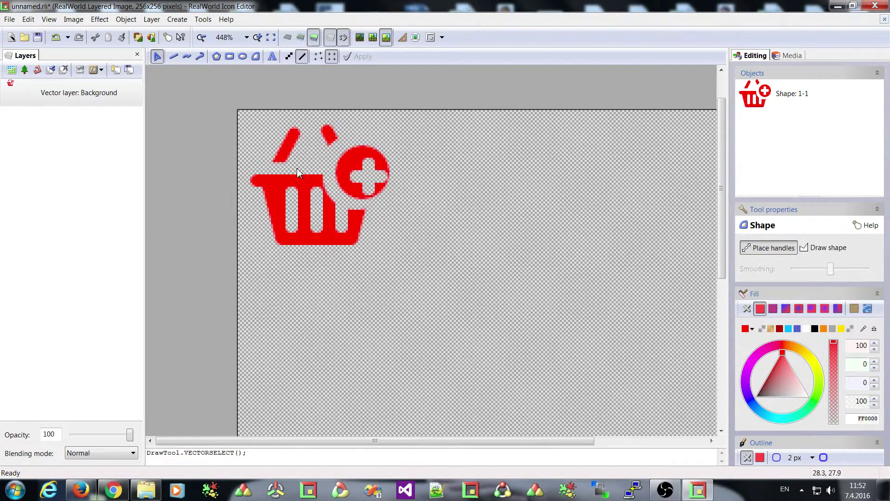
{"action": "left_click", "coordinate": [296, 183]}
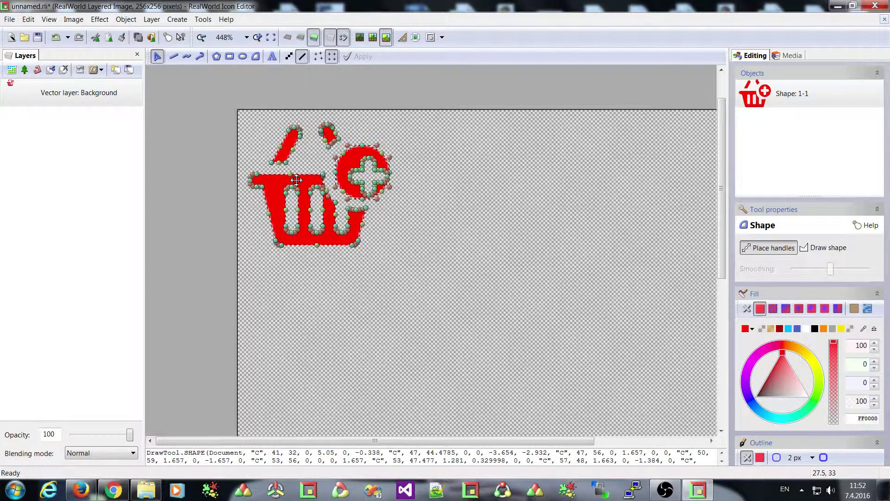
{"action": "key", "text": "Delete"}
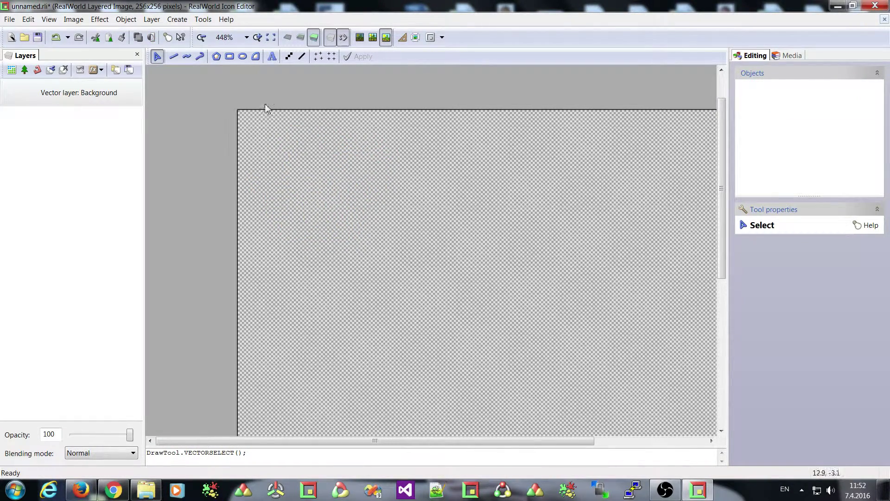
- Add a text object reading "Text" and move it about 13 pixels left and 14 pixels up
{"action": "left_click", "coordinate": [272, 56]}
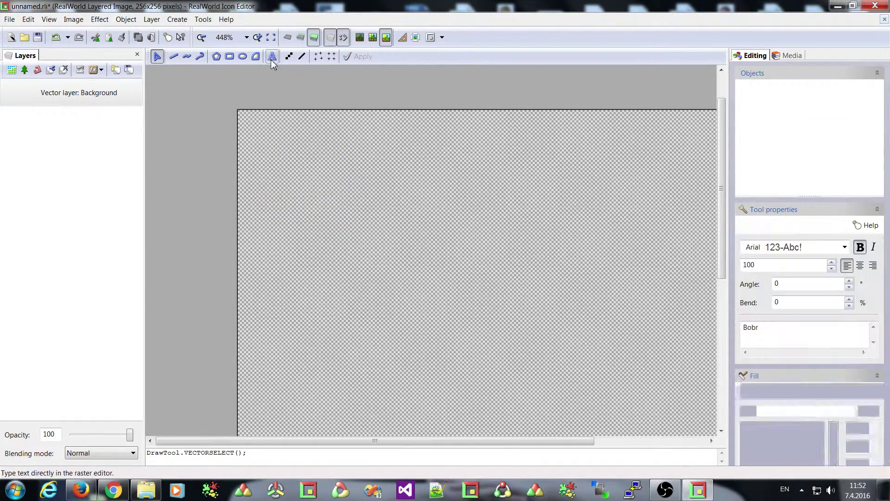
{"action": "left_click", "coordinate": [313, 176]}
{"action": "type", "text": "Tew"}
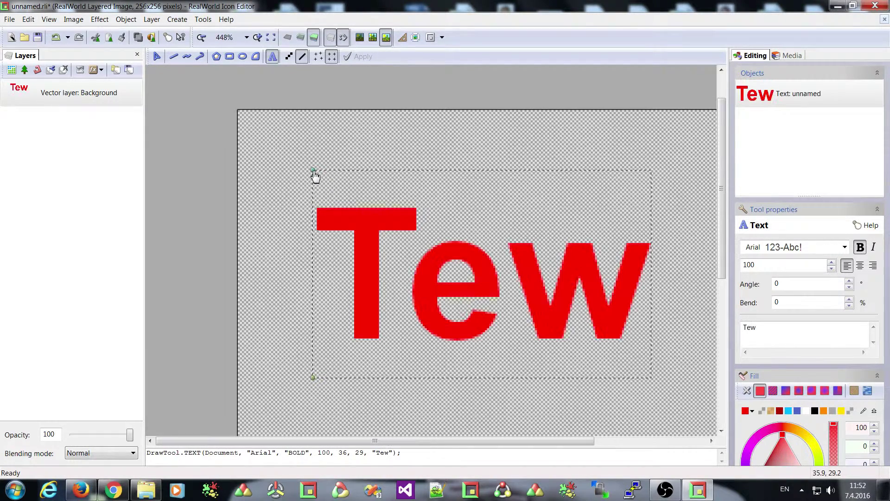
{"action": "key", "text": "BackSpace"}
{"action": "type", "text": "xt"}
{"action": "left_click_drag", "start_coordinate": [361, 222], "coordinate": [340, 197]}
- Convert the text object to a shape and decompose it into separate letters
{"action": "right_click", "coordinate": [334, 192]}
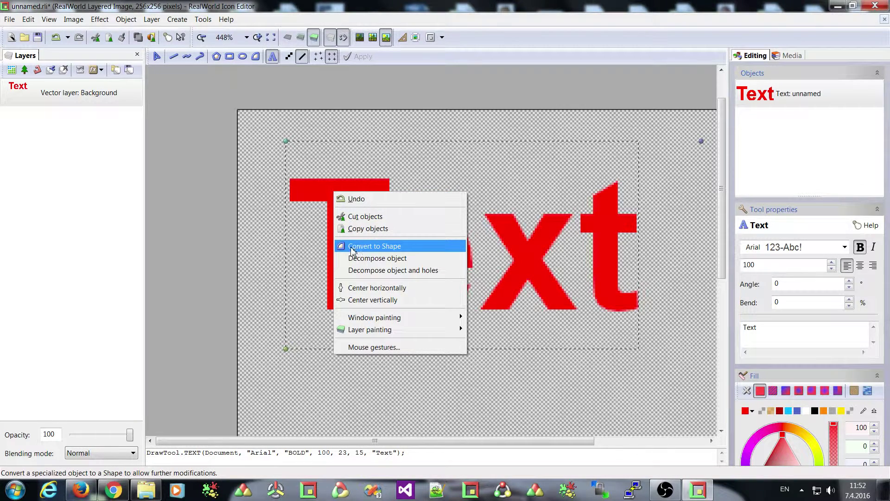
{"action": "left_click", "coordinate": [376, 248]}
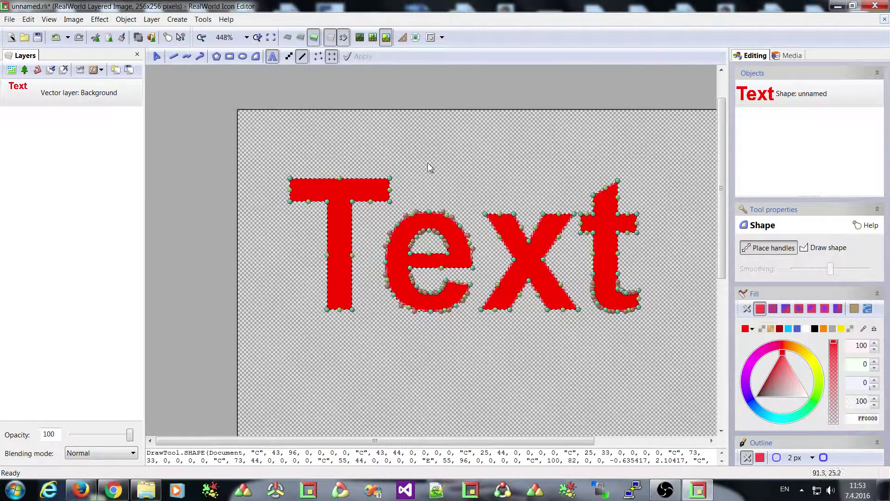
{"action": "right_click", "coordinate": [344, 195]}
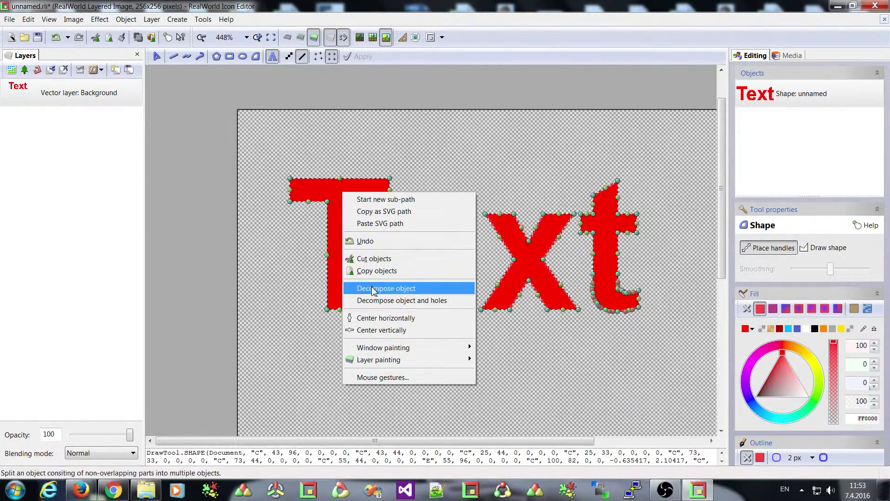
{"action": "left_click", "coordinate": [387, 289]}
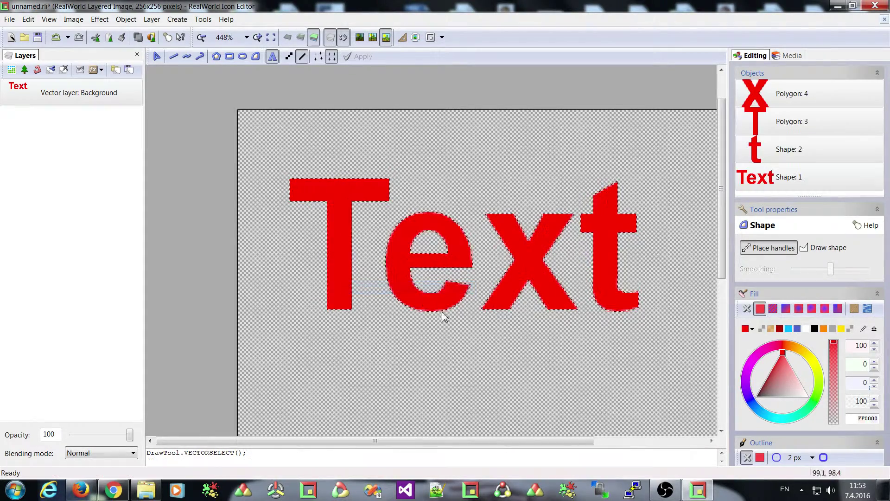
- Move the letters apart individually: the e downwards, the x up and slightly left, and the last t down and right
{"action": "left_click", "coordinate": [426, 350]}
{"action": "left_click", "coordinate": [400, 250]}
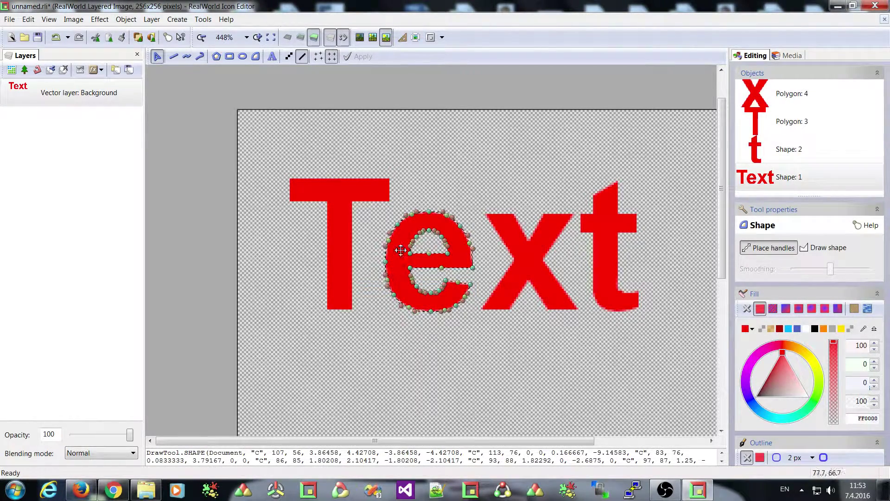
{"action": "left_click_drag", "start_coordinate": [400, 250], "coordinate": [396, 307]}
{"action": "left_click", "coordinate": [524, 248]}
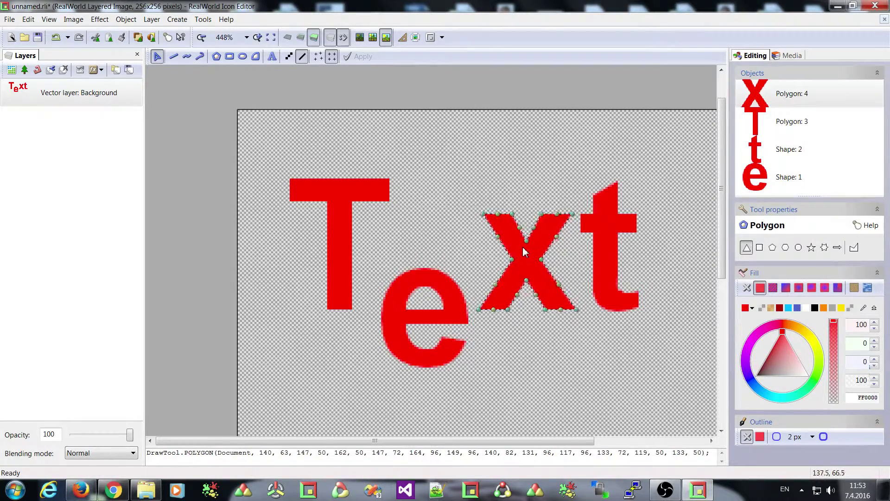
{"action": "left_click_drag", "start_coordinate": [521, 245], "coordinate": [508, 213]}
{"action": "left_click_drag", "start_coordinate": [611, 247], "coordinate": [631, 288]}
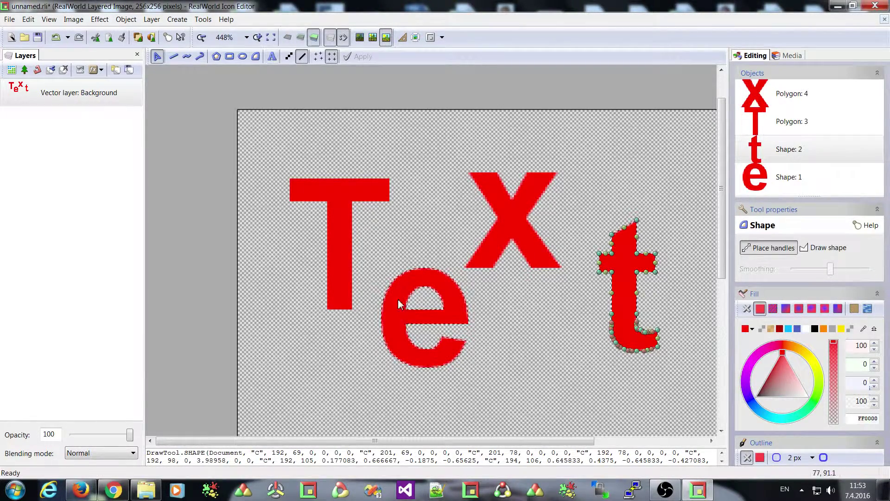
- Move the letter e up and left so that it overlaps the T's stem and crossbar
{"action": "mouse_move", "coordinate": [398, 300]}
{"action": "left_mouse_down"}
{"action": "mouse_move", "coordinate": [419, 304]}
{"action": "mouse_move", "coordinate": [386, 298]}
{"action": "left_mouse_up"}
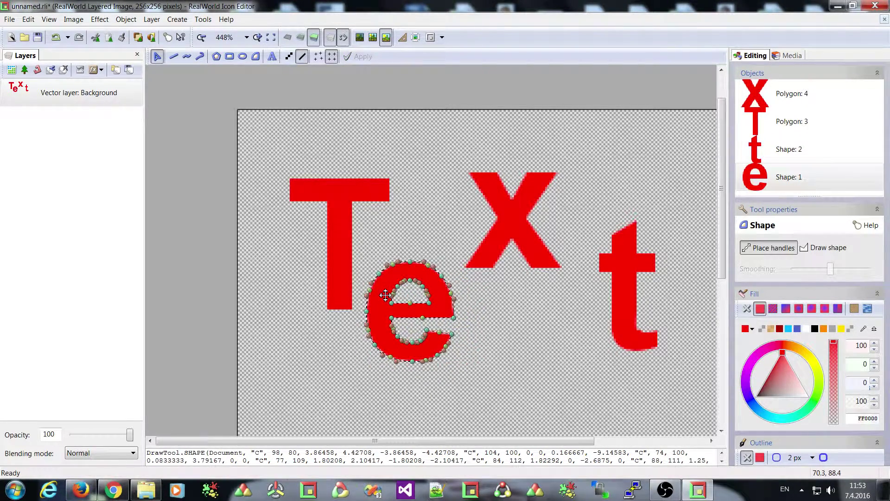
{"action": "left_click_drag", "start_coordinate": [385, 294], "coordinate": [353, 220]}
{"action": "key", "text": "Return"}
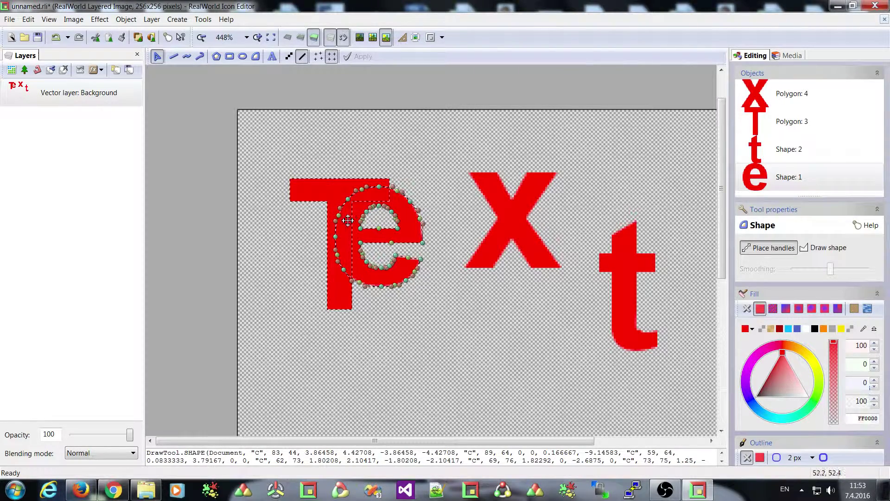
- Combine the overlapping T and e with Union, shift the result slightly down and left, and undo both changes
{"action": "left_click", "coordinate": [310, 189]}
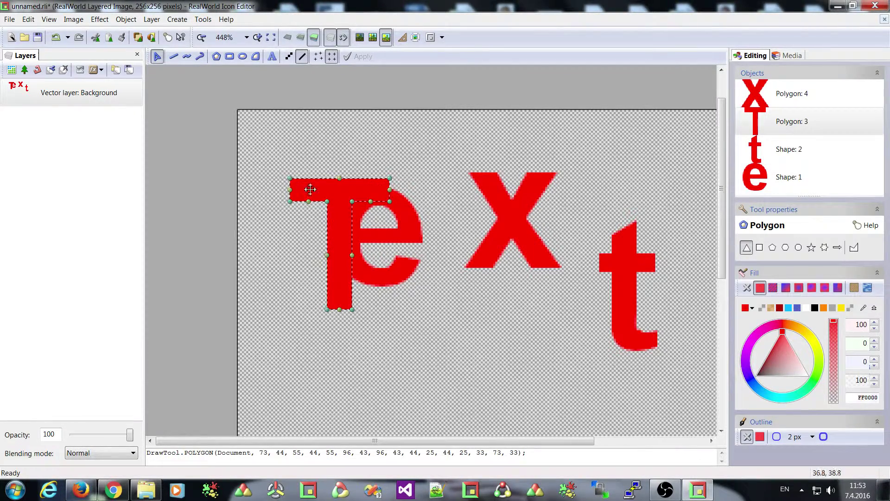
{"action": "left_click", "coordinate": [411, 230]}
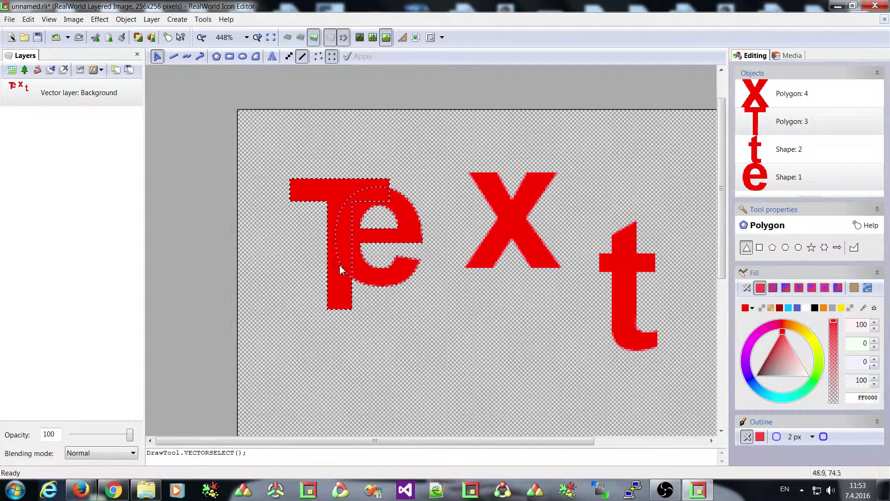
{"action": "right_click", "coordinate": [369, 197]}
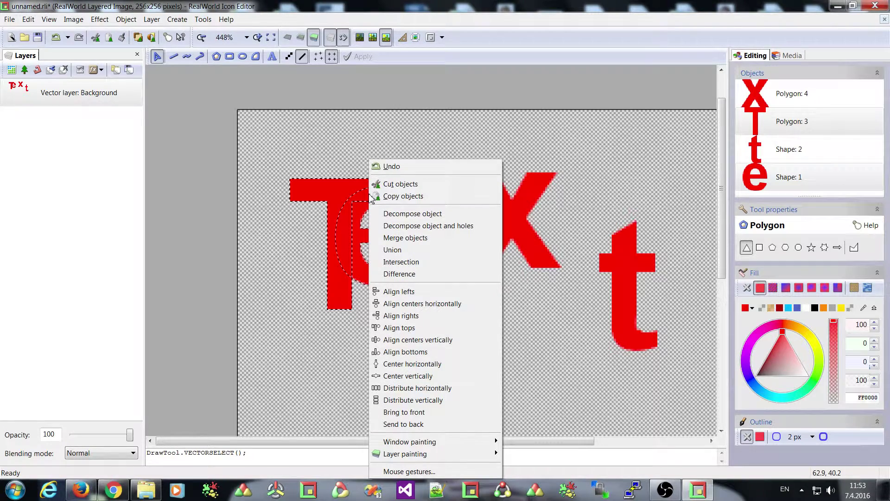
{"action": "left_click", "coordinate": [391, 251]}
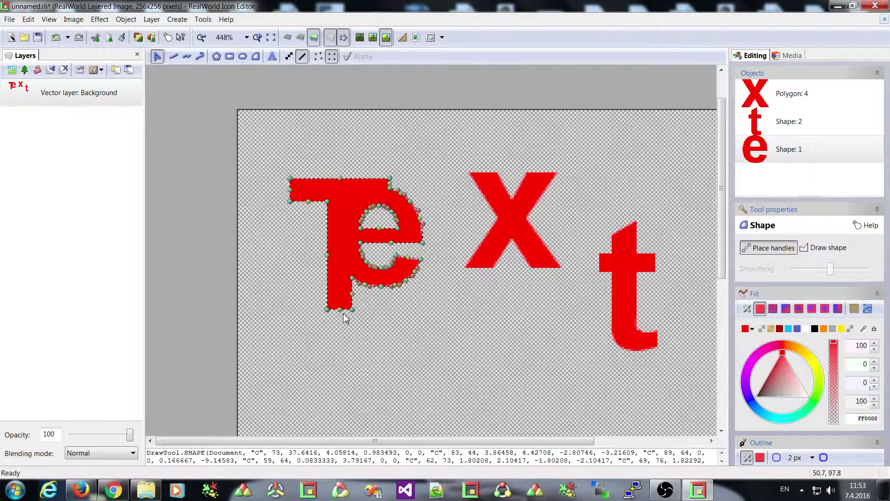
{"action": "left_click_drag", "start_coordinate": [349, 198], "coordinate": [347, 203]}
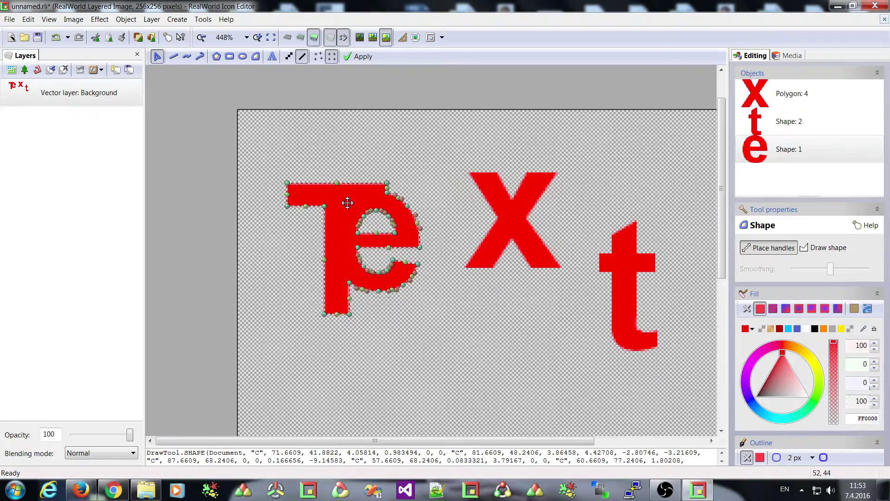
{"action": "left_click", "coordinate": [62, 39]}
{"action": "left_click", "coordinate": [62, 39]}
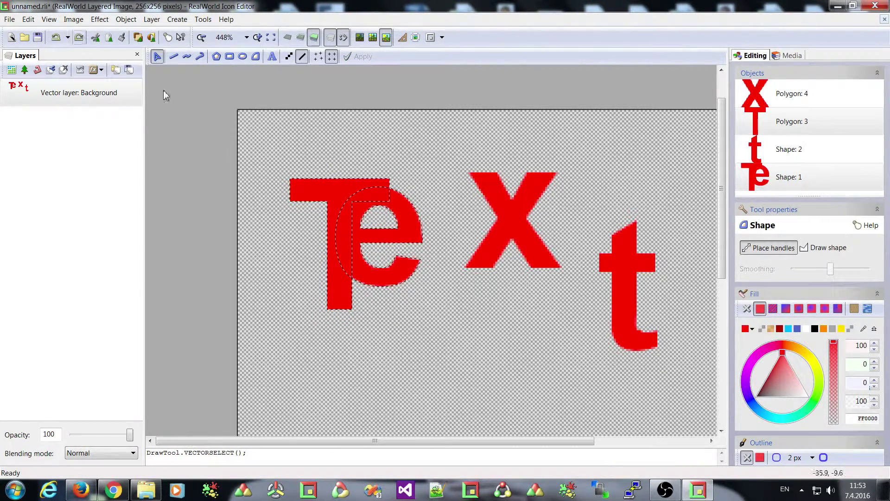
- Apply Intersection to the overlapping T and e, and undo it
{"action": "left_click", "coordinate": [341, 194], "text": "shift"}
{"action": "right_click", "coordinate": [343, 193]}
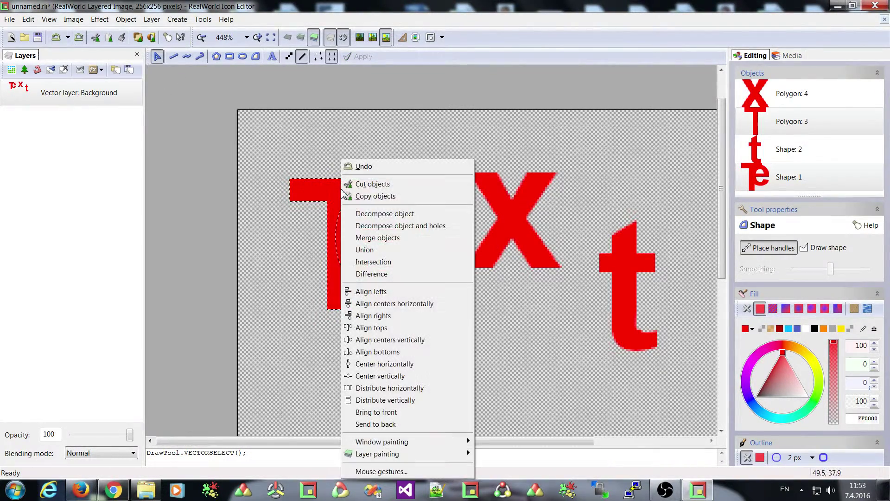
{"action": "left_click", "coordinate": [377, 262]}
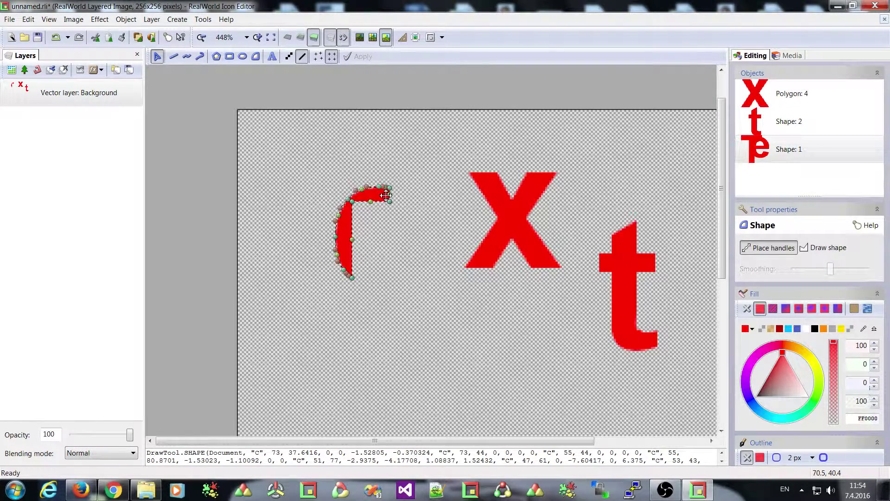
{"action": "left_click", "coordinate": [55, 37]}
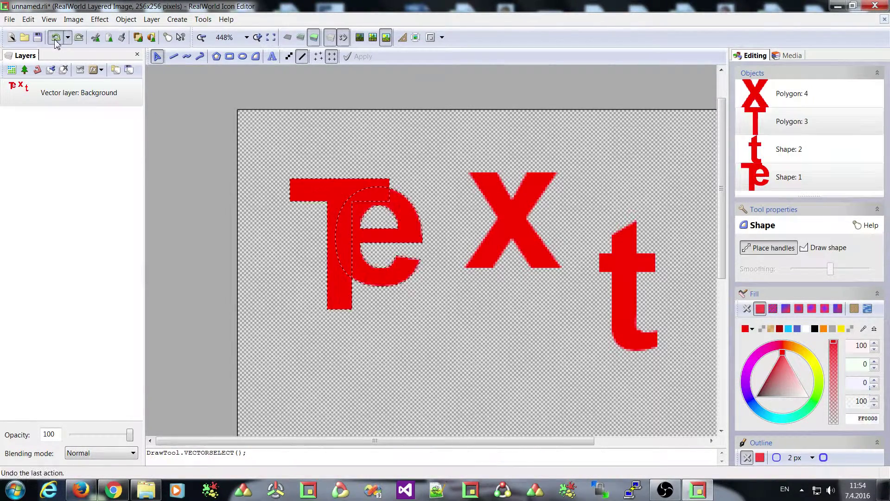
- Apply Difference to the overlapping T and e, and undo it
{"action": "right_click", "coordinate": [335, 194]}
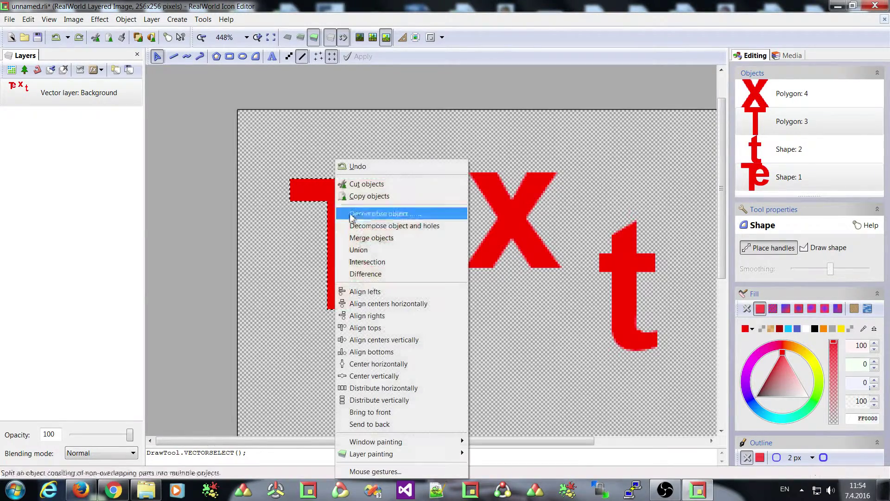
{"action": "left_click", "coordinate": [365, 274]}
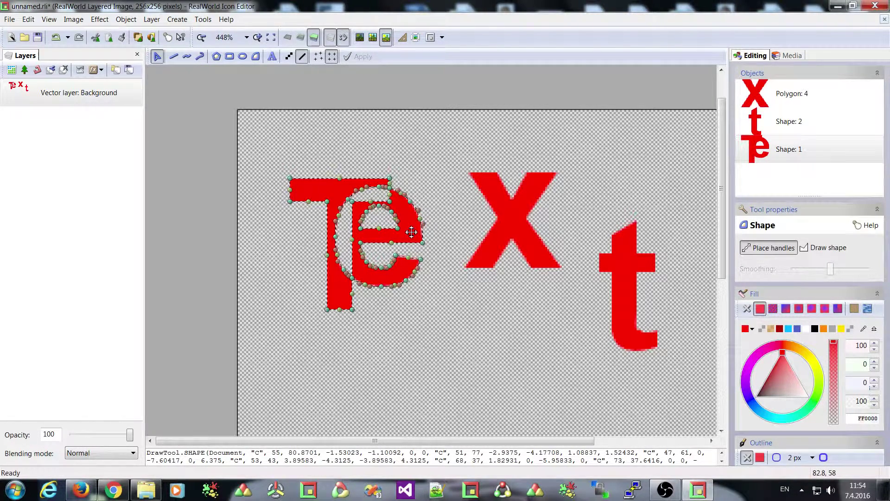
{"action": "left_click", "coordinate": [56, 39]}
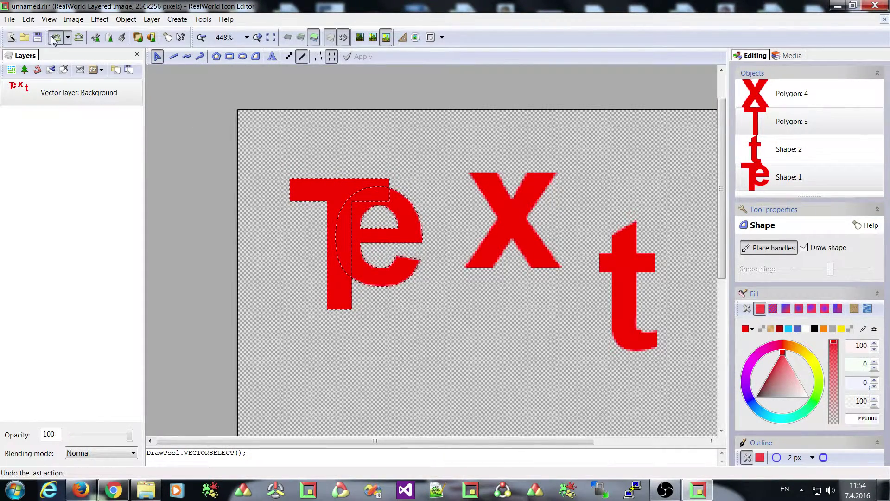
- Undo the overlapping move of the e and realign the letters e, x and t beside the T to spell Text
{"action": "left_click", "coordinate": [56, 37]}
{"action": "left_click", "coordinate": [56, 37]}
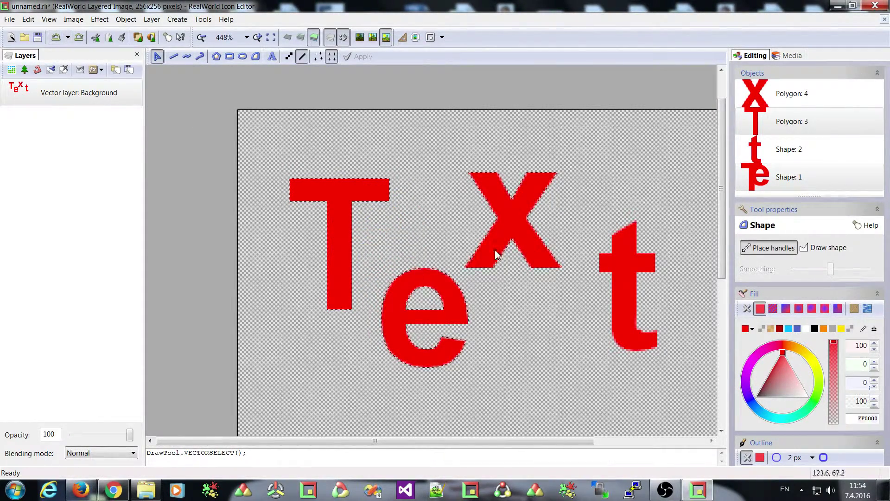
{"action": "left_click_drag", "start_coordinate": [512, 225], "coordinate": [526, 274]}
{"action": "left_click_drag", "start_coordinate": [459, 293], "coordinate": [444, 236]}
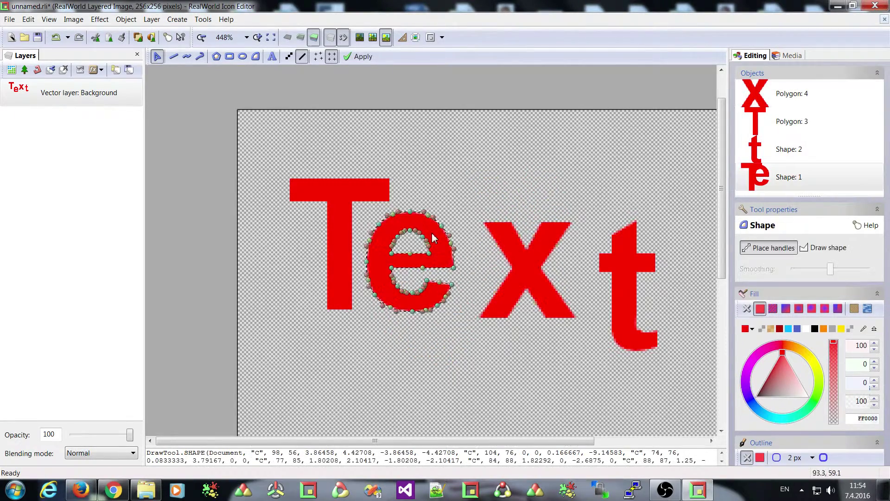
{"action": "left_click_drag", "start_coordinate": [630, 297], "coordinate": [616, 254]}
{"action": "left_click_drag", "start_coordinate": [531, 270], "coordinate": [520, 252]}
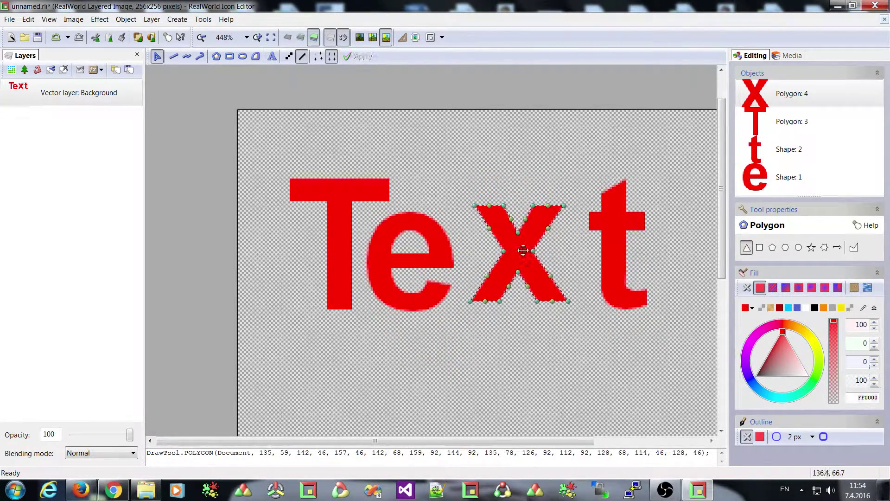
- Draw a closed curved shape about 205 px wide and 65 px tall, and move it up over the upper half of the letters
{"action": "left_click", "coordinate": [256, 56]}
{"action": "left_click", "coordinate": [261, 299]}
{"action": "left_click_drag", "start_coordinate": [420, 271], "coordinate": [462, 259]}
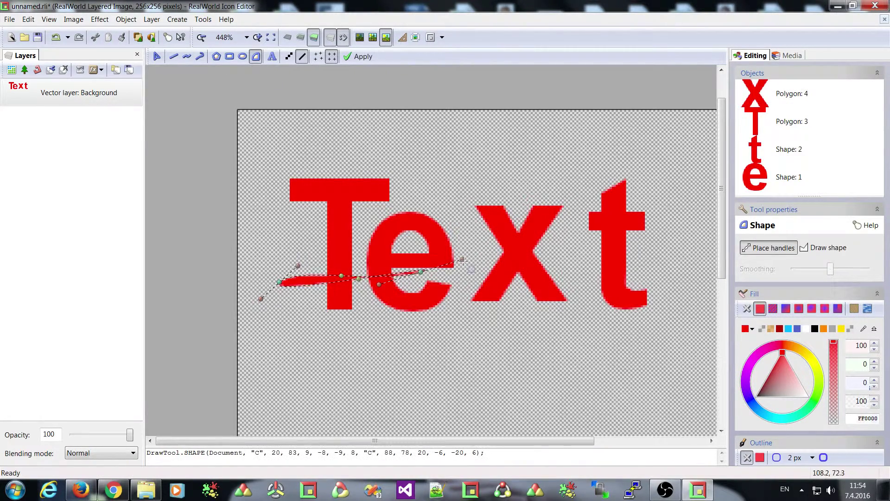
{"action": "left_click_drag", "start_coordinate": [642, 261], "coordinate": [672, 273]}
{"action": "left_click_drag", "start_coordinate": [698, 319], "coordinate": [668, 366]}
{"action": "left_click_drag", "start_coordinate": [408, 383], "coordinate": [329, 383]}
{"action": "left_click_drag", "start_coordinate": [424, 279], "coordinate": [417, 260]}
{"action": "right_click", "coordinate": [425, 324]}
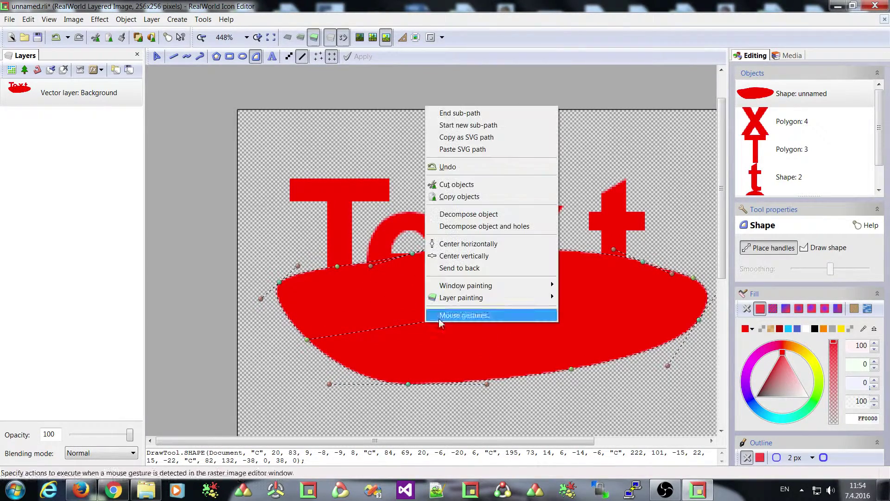
{"action": "left_click", "coordinate": [452, 114]}
{"action": "left_click_drag", "start_coordinate": [475, 305], "coordinate": [459, 186]}
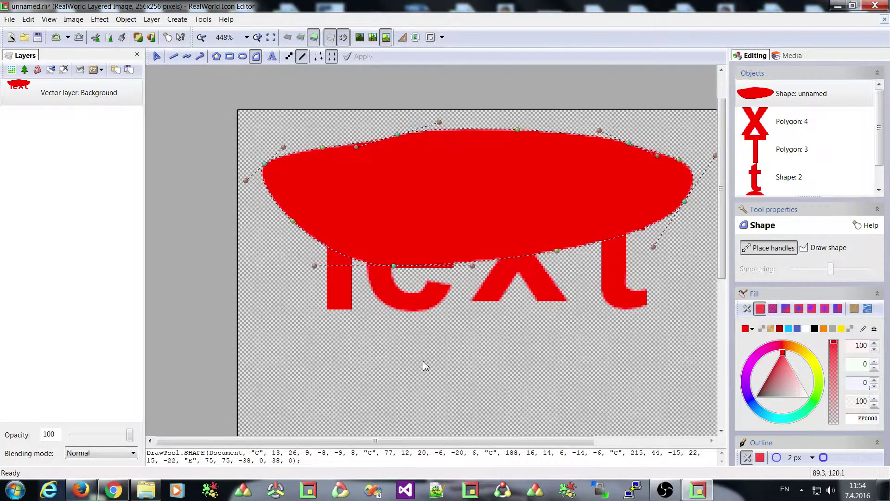
- Select the curved shape and all four letters, apply Intersection to them, and undo it
{"action": "key", "text": "Return"}
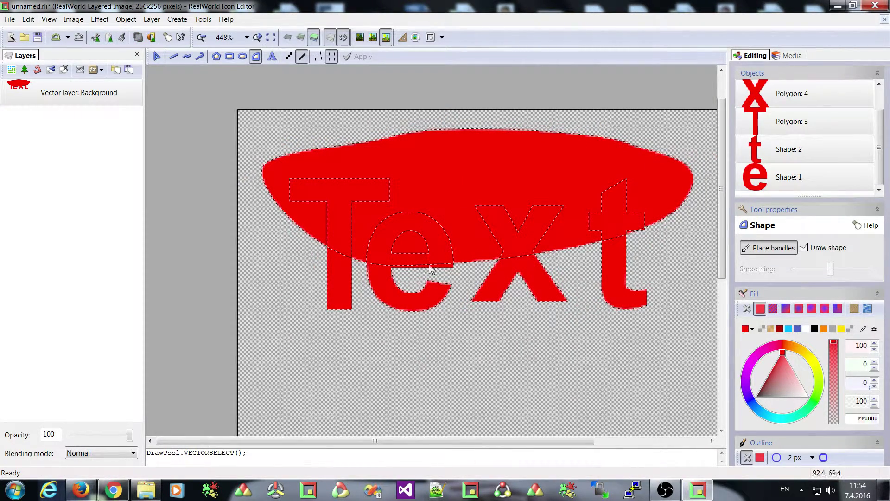
{"action": "right_click", "coordinate": [421, 191]}
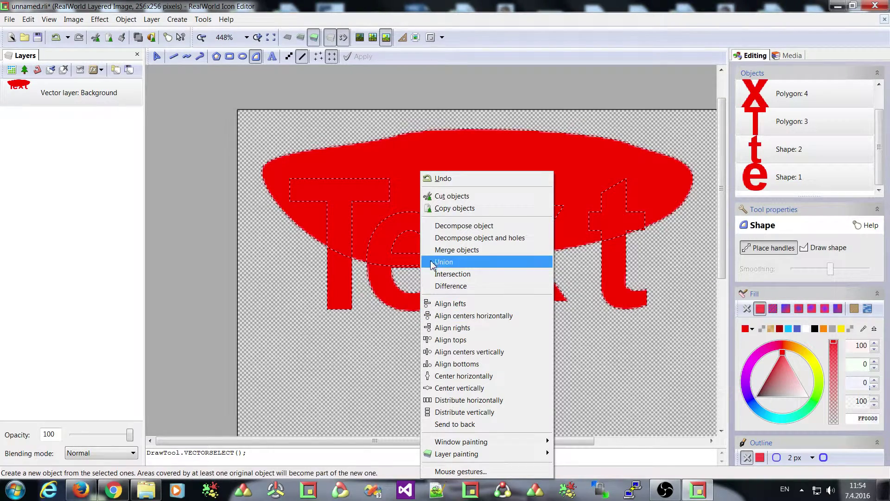
{"action": "left_click", "coordinate": [458, 274]}
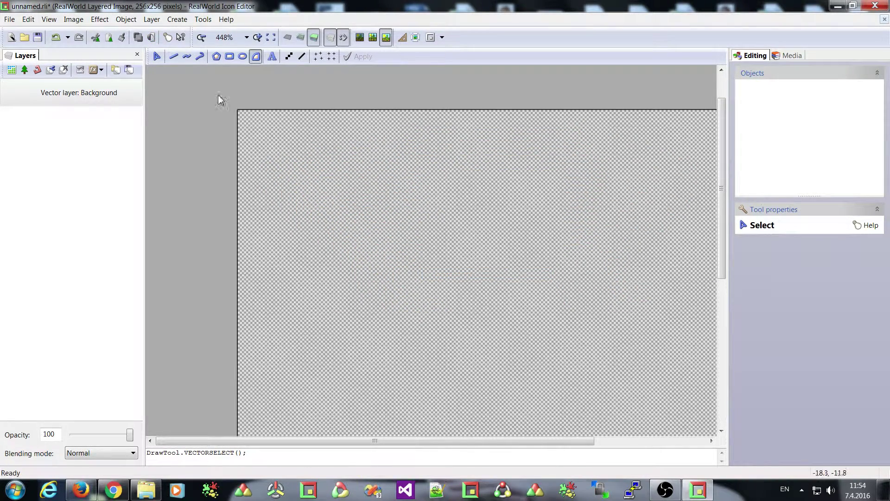
{"action": "left_click", "coordinate": [56, 37]}
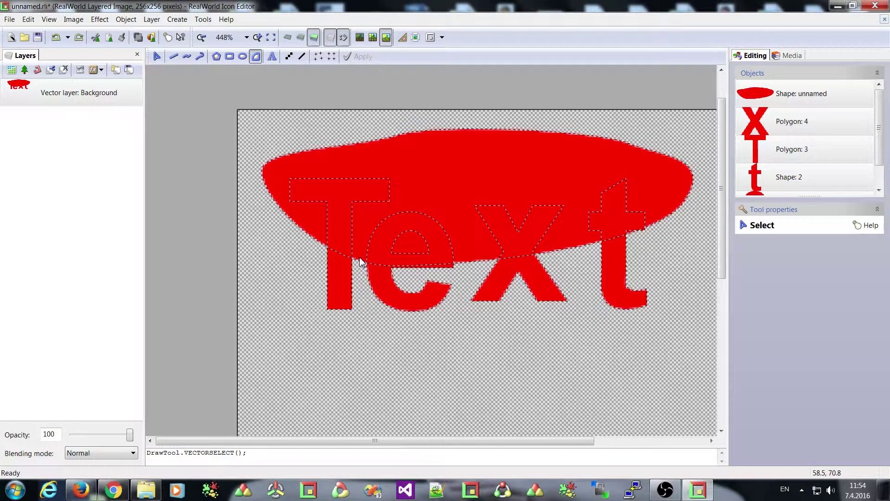
- Apply Difference to the curved shape and all four letters, and undo it
{"action": "right_click", "coordinate": [465, 197]}
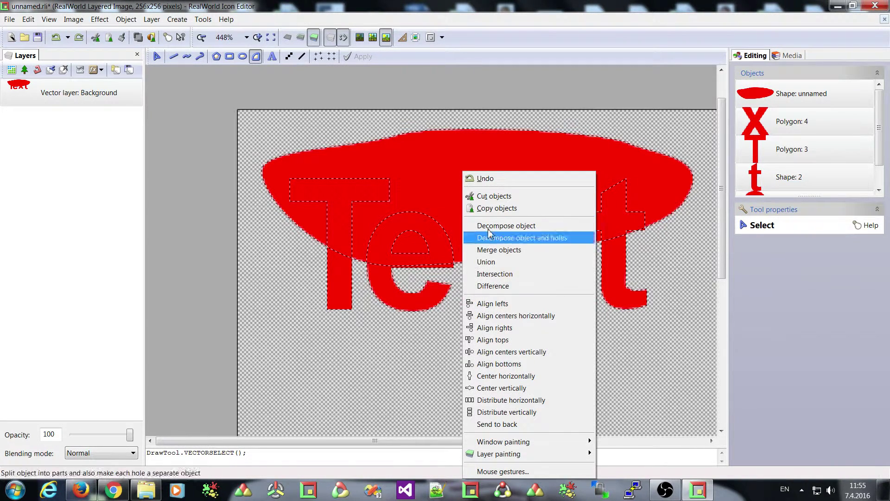
{"action": "left_click", "coordinate": [492, 287]}
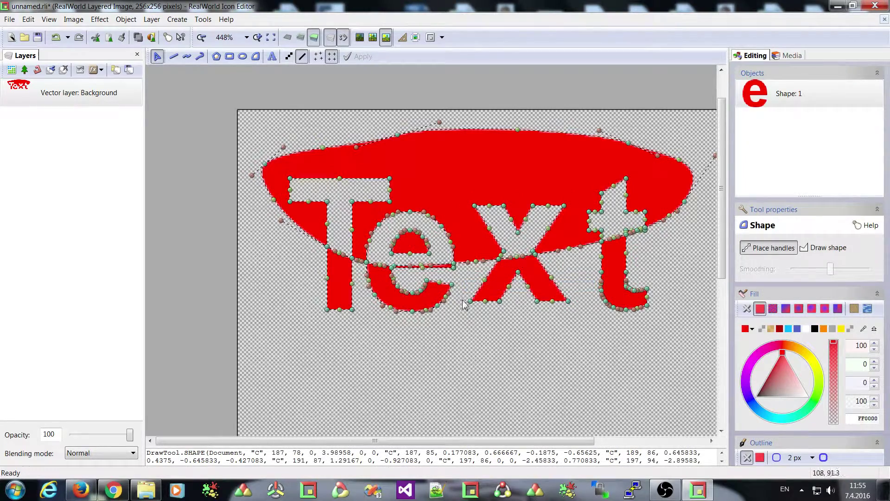
{"action": "left_click", "coordinate": [56, 37]}
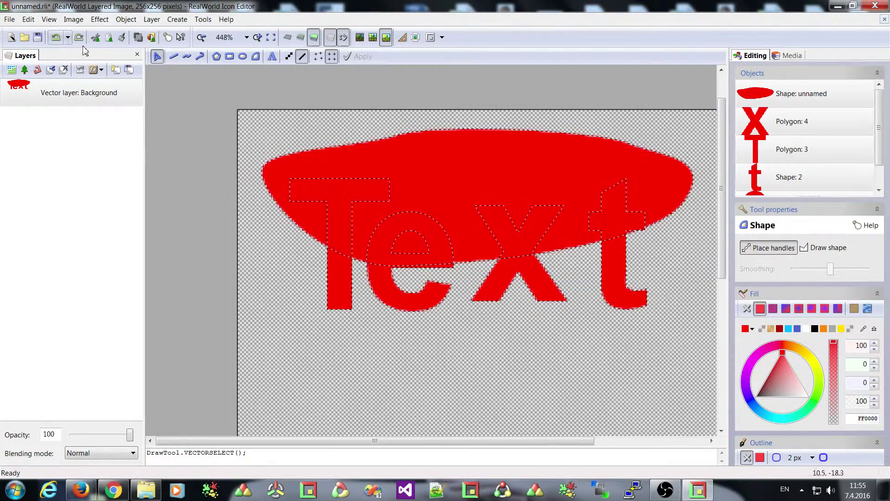
- Apply Union to the curved shape and all four letters, and undo it
{"action": "right_click", "coordinate": [479, 182]}
{"action": "left_click", "coordinate": [492, 256]}
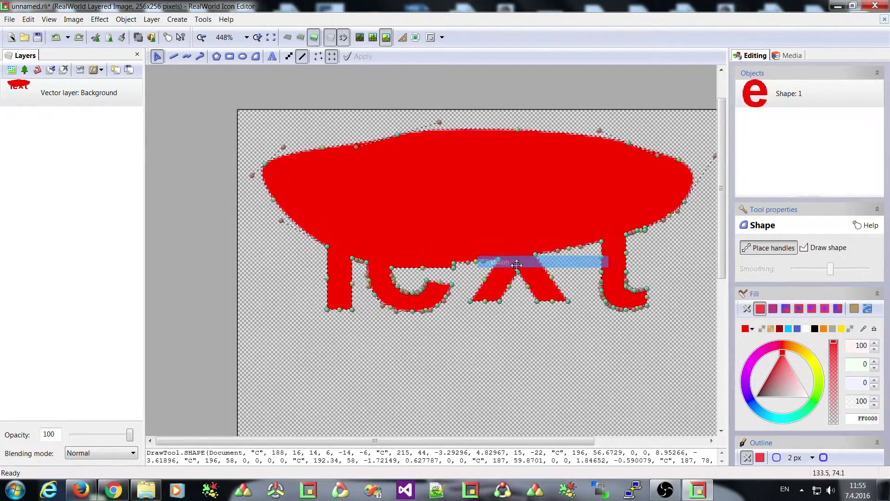
{"action": "left_click", "coordinate": [56, 37]}
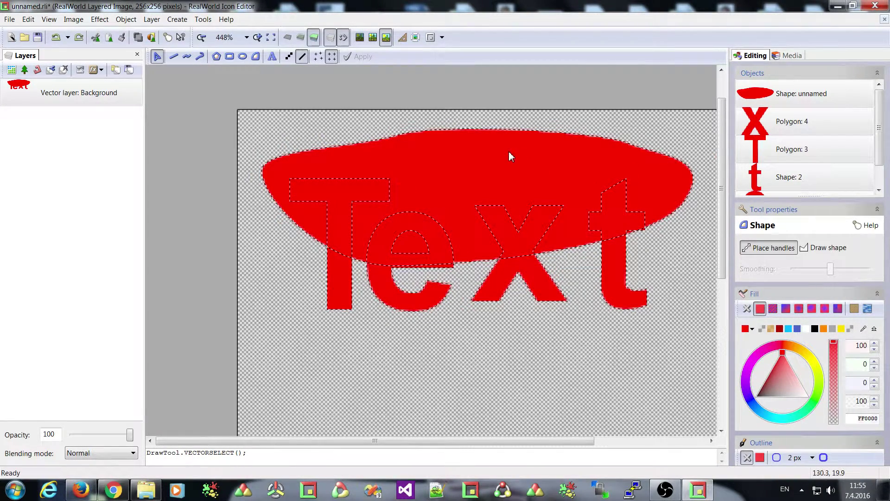
- Make only the curved shape's fill fully transparent, undoing the same fill change on all objects
{"action": "left_click", "coordinate": [762, 329]}
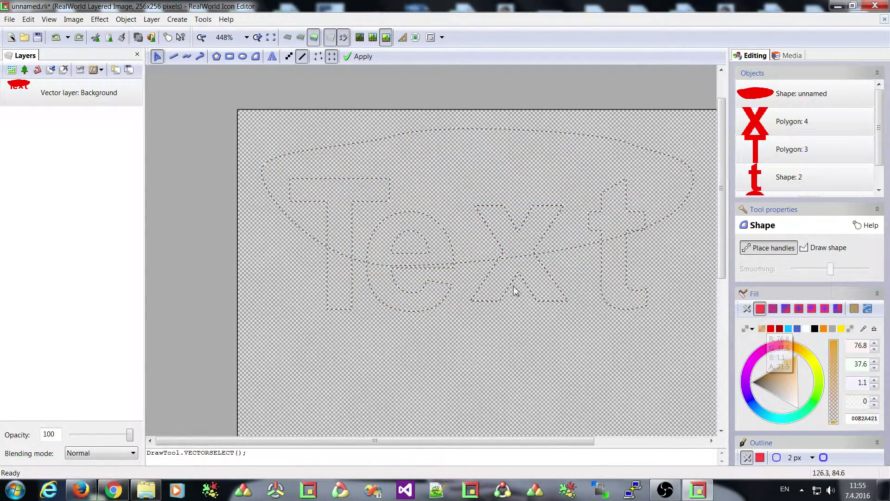
{"action": "left_click", "coordinate": [56, 37]}
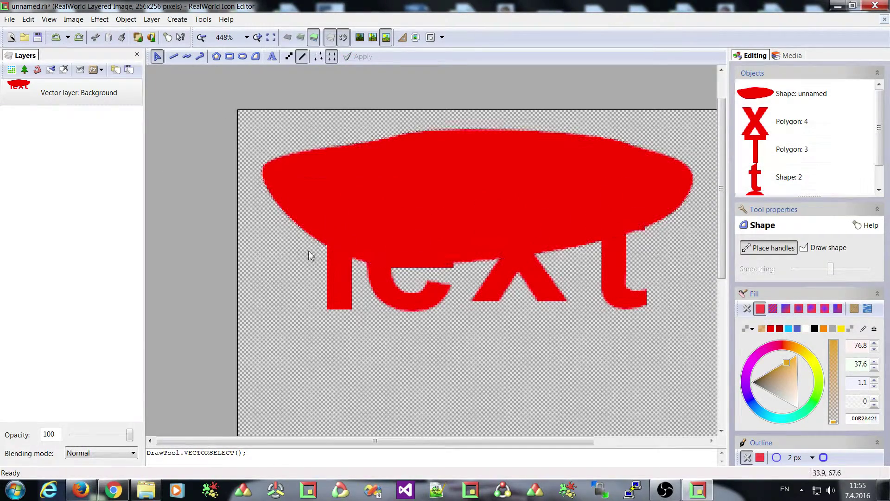
{"action": "left_click", "coordinate": [359, 230]}
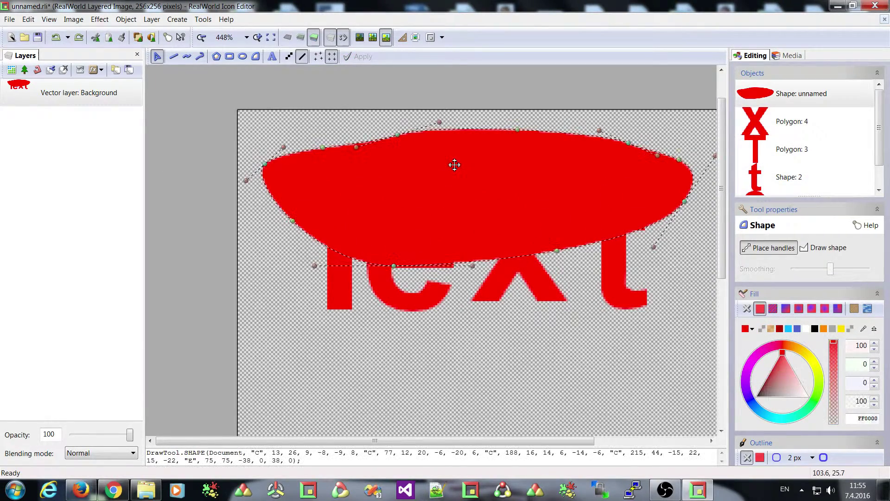
{"action": "left_click", "coordinate": [761, 328]}
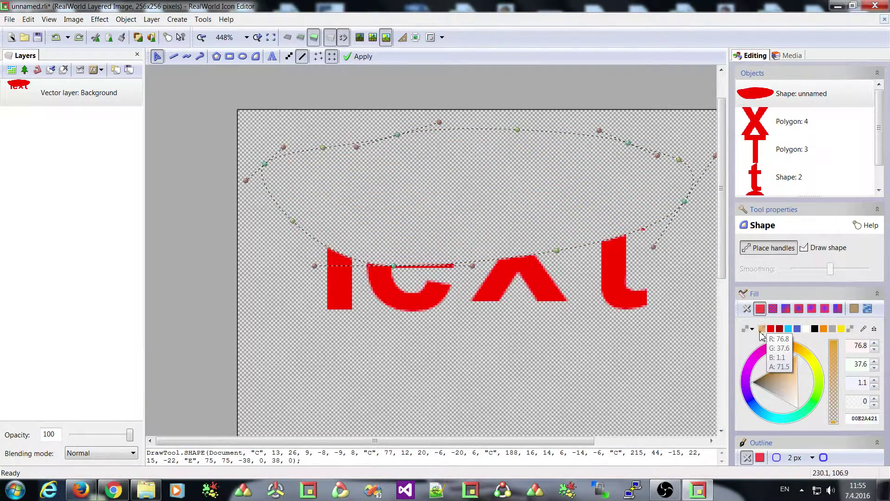
- Combine the transparent curved shape and all letters into a single shape, and undo back to the curved shape's red fill
{"action": "left_click", "coordinate": [511, 352]}
{"action": "key", "text": "ctrl+a"}
{"action": "right_click", "coordinate": [408, 293]}
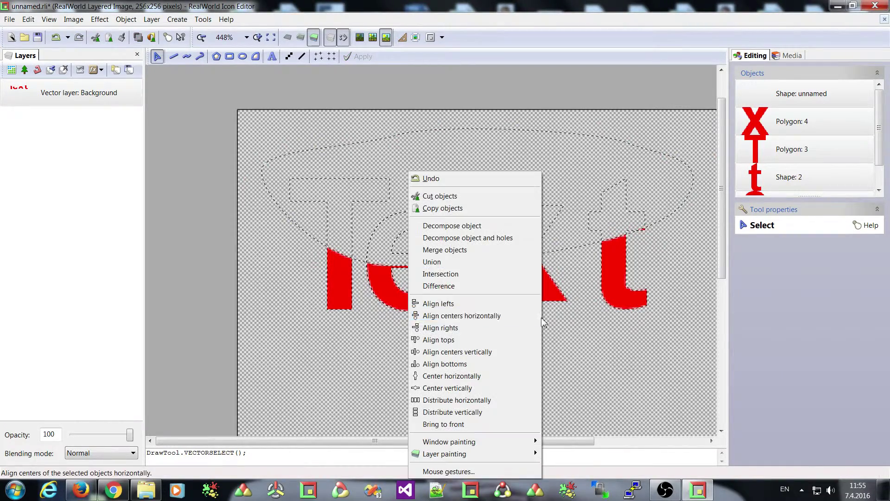
{"action": "left_click", "coordinate": [431, 254]}
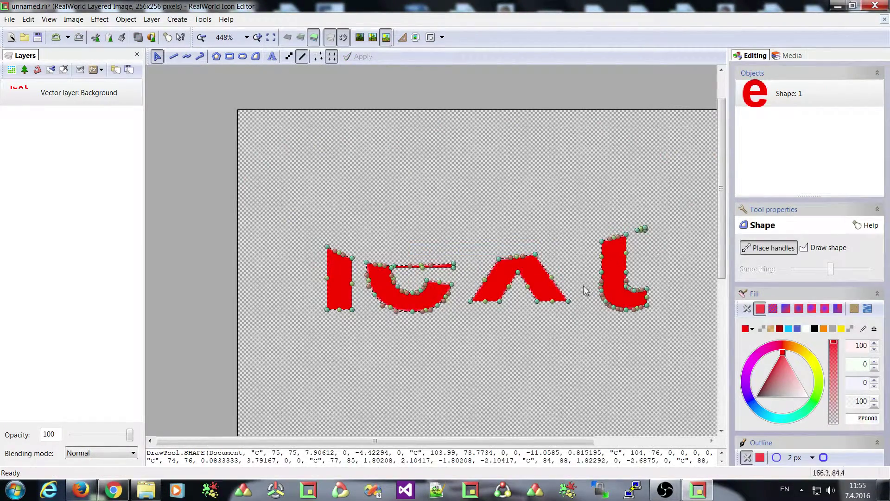
{"action": "left_click", "coordinate": [561, 350]}
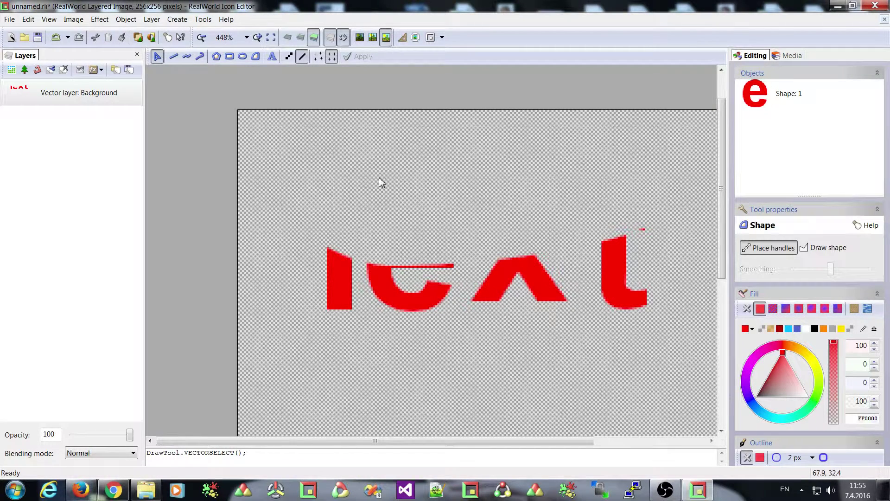
{"action": "left_click", "coordinate": [56, 38]}
{"action": "left_click", "coordinate": [57, 38]}
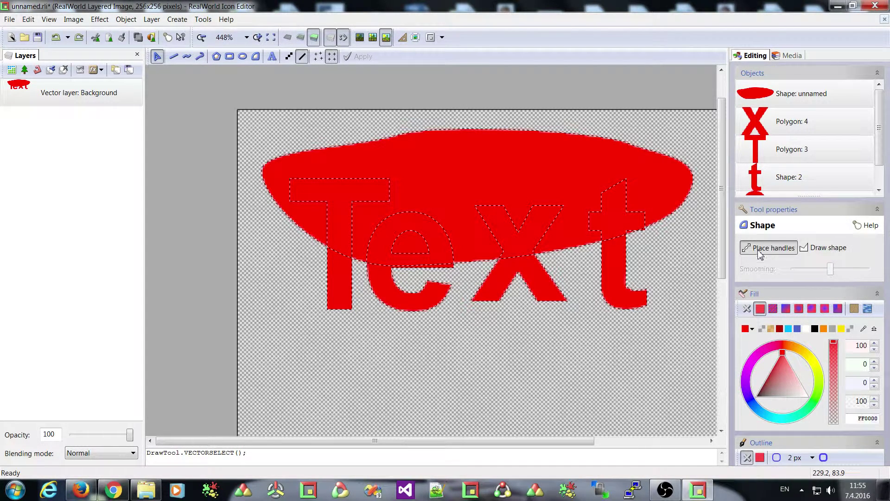
- Undo the move and drawing of the curved shape until only the four letters remain, and clear the selection
{"action": "left_click", "coordinate": [57, 39]}
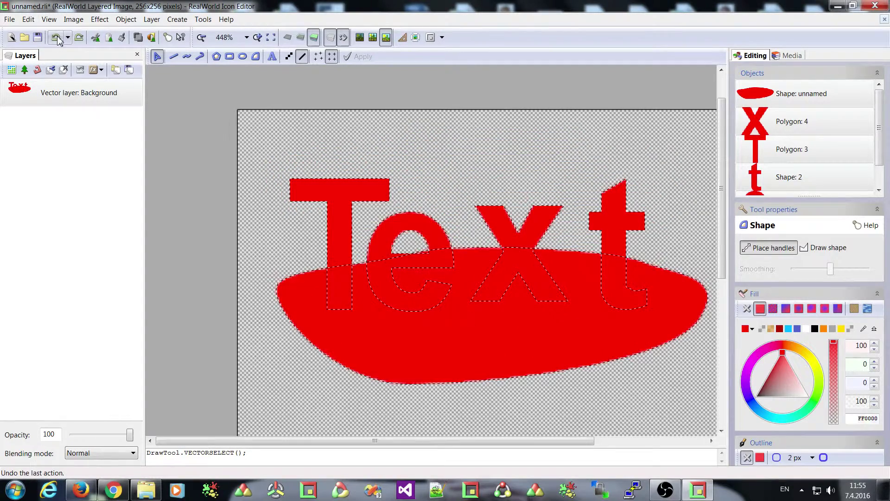
{"action": "left_click", "coordinate": [57, 39]}
{"action": "left_click", "coordinate": [57, 39]}
{"action": "left_click", "coordinate": [57, 39]}
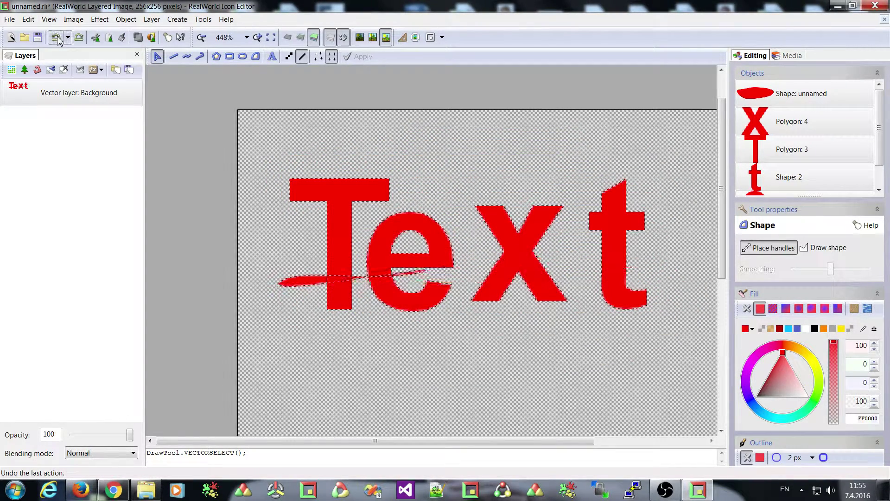
{"action": "left_click", "coordinate": [57, 38]}
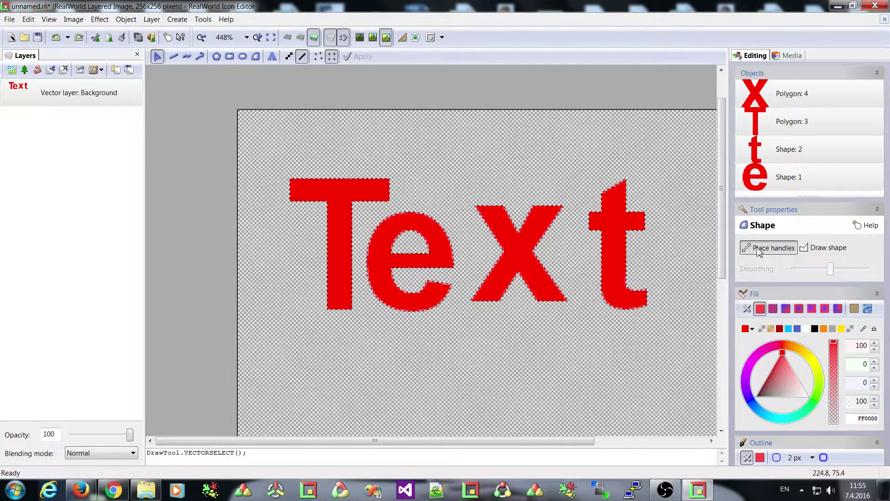
{"action": "left_click", "coordinate": [271, 231]}
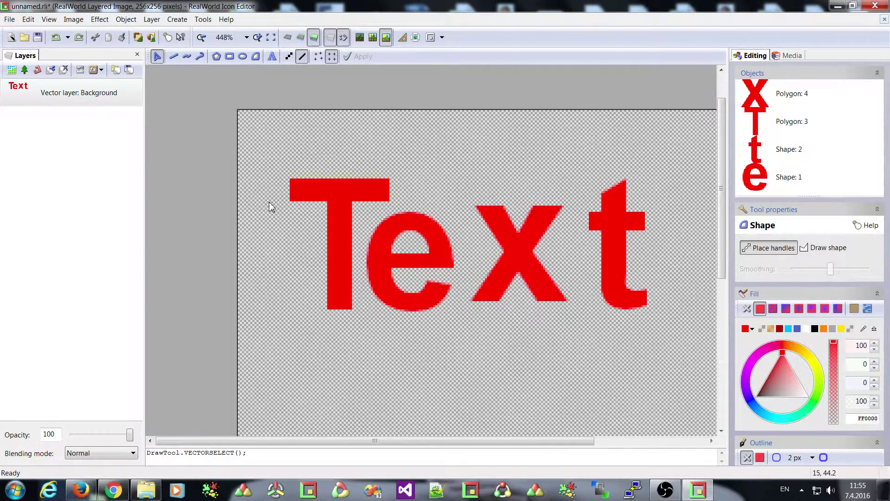
- Draw a curved closed shape over the letters' upper part by placing handles, and undo it
{"action": "left_click", "coordinate": [256, 56]}
{"action": "left_click", "coordinate": [265, 258]}
{"action": "left_click", "coordinate": [264, 237]}
{"action": "left_click_drag", "start_coordinate": [309, 155], "coordinate": [350, 145]}
{"action": "key", "text": "Return"}
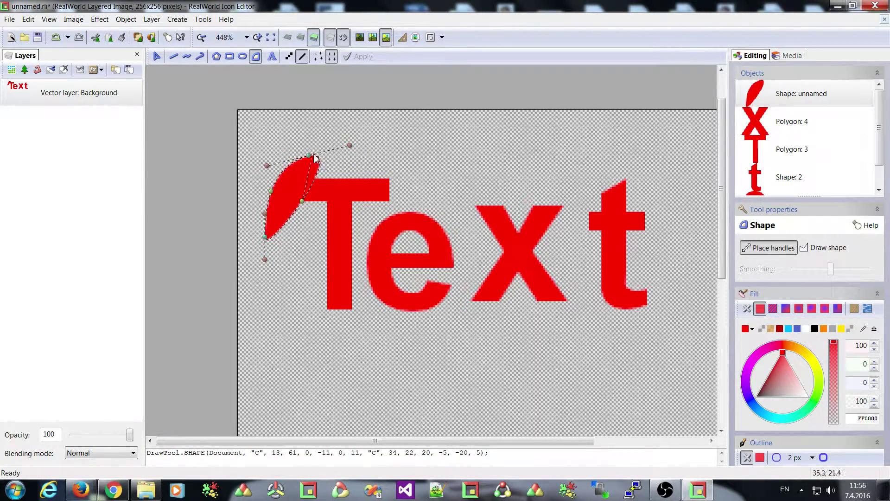
{"action": "left_click_drag", "start_coordinate": [435, 137], "coordinate": [476, 136]}
{"action": "left_click_drag", "start_coordinate": [576, 164], "coordinate": [602, 163]}
{"action": "left_click_drag", "start_coordinate": [674, 225], "coordinate": [670, 253]}
{"action": "left_click_drag", "start_coordinate": [469, 250], "coordinate": [461, 342]}
{"action": "right_click", "coordinate": [461, 341]}
{"action": "left_click", "coordinate": [503, 131]}
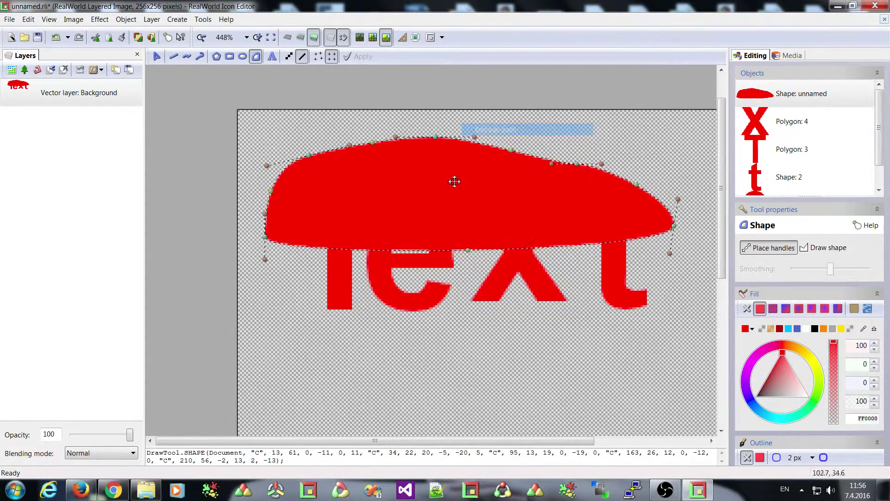
{"action": "mouse_move", "coordinate": [420, 173]}
{"action": "left_mouse_down"}
{"action": "mouse_move", "coordinate": [402, 183]}
{"action": "mouse_move", "coordinate": [425, 169]}
{"action": "left_mouse_up"}
{"action": "key", "text": "ctrl+z"}
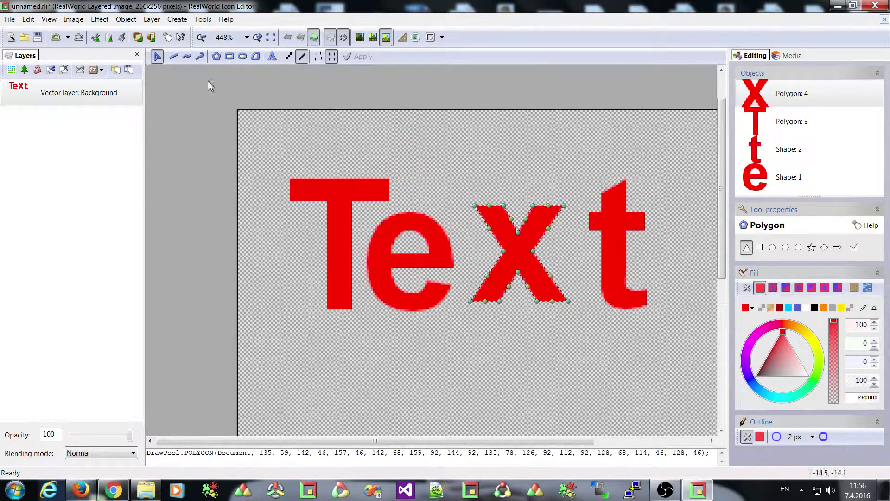
- Draw a wavy closed shape freehand below the letters, switch it to handle editing and move it slightly upward
{"action": "left_click", "coordinate": [255, 56]}
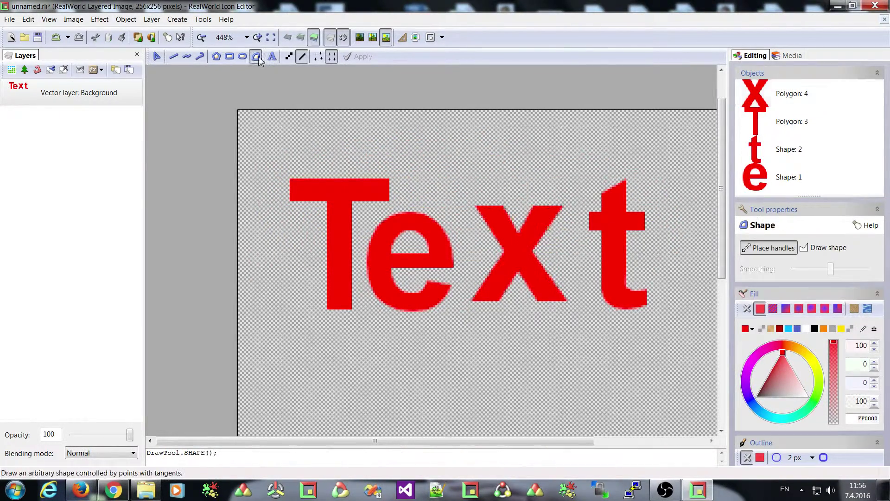
{"action": "left_click", "coordinate": [821, 251]}
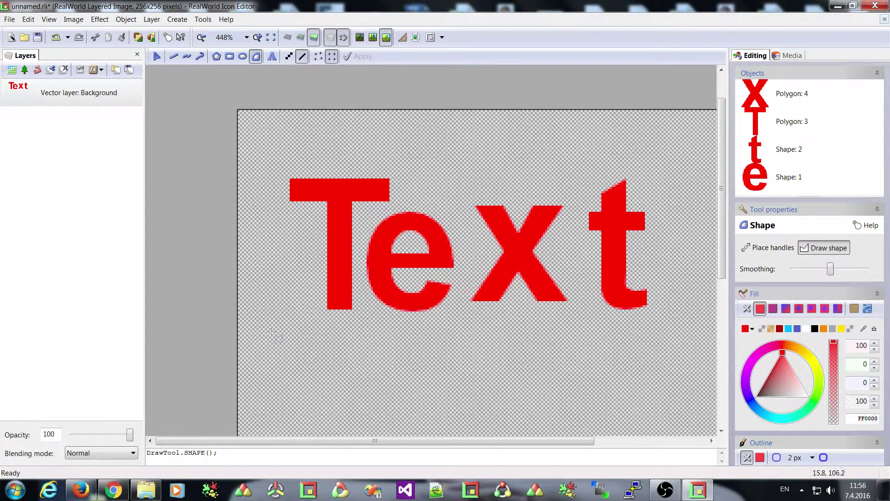
{"action": "mouse_move", "coordinate": [275, 332]}
{"action": "left_mouse_down"}
{"action": "mouse_move", "coordinate": [380, 292]}
{"action": "mouse_move", "coordinate": [516, 311]}
{"action": "mouse_move", "coordinate": [704, 402]}
{"action": "mouse_move", "coordinate": [605, 419]}
{"action": "mouse_move", "coordinate": [299, 421]}
{"action": "mouse_move", "coordinate": [237, 395]}
{"action": "mouse_move", "coordinate": [232, 366]}
{"action": "left_mouse_up"}
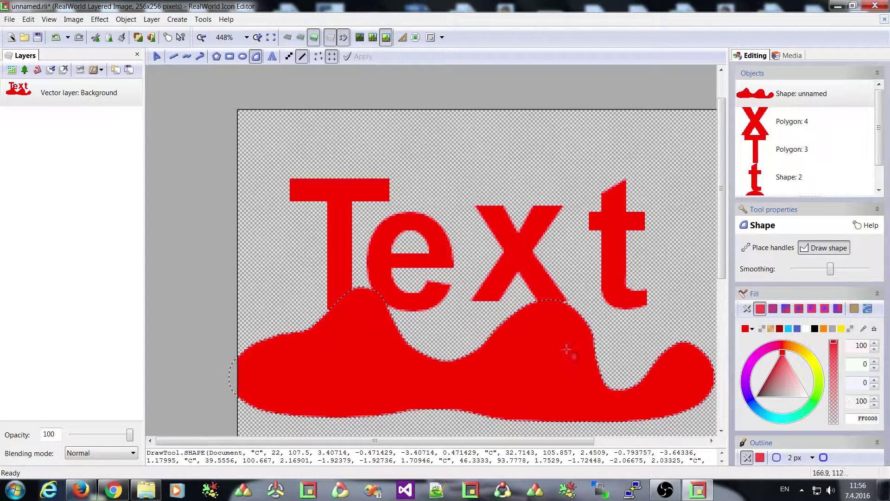
{"action": "left_click", "coordinate": [767, 248]}
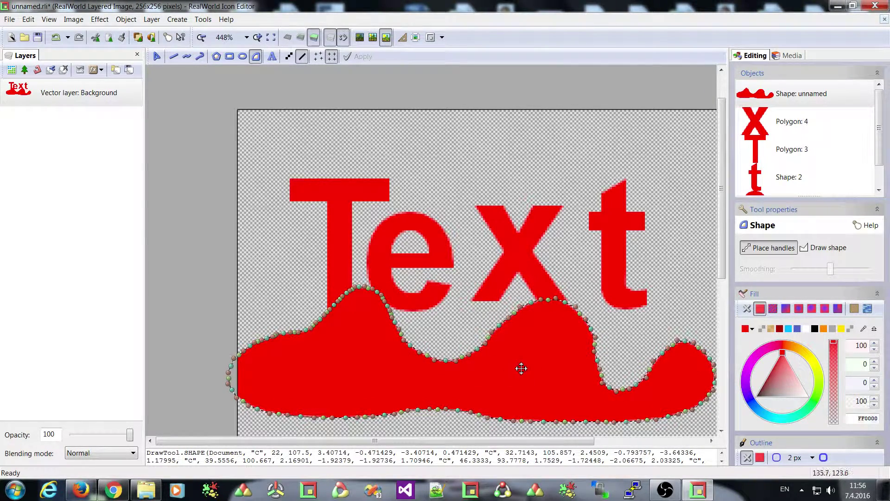
{"action": "left_click_drag", "start_coordinate": [521, 368], "coordinate": [522, 358]}
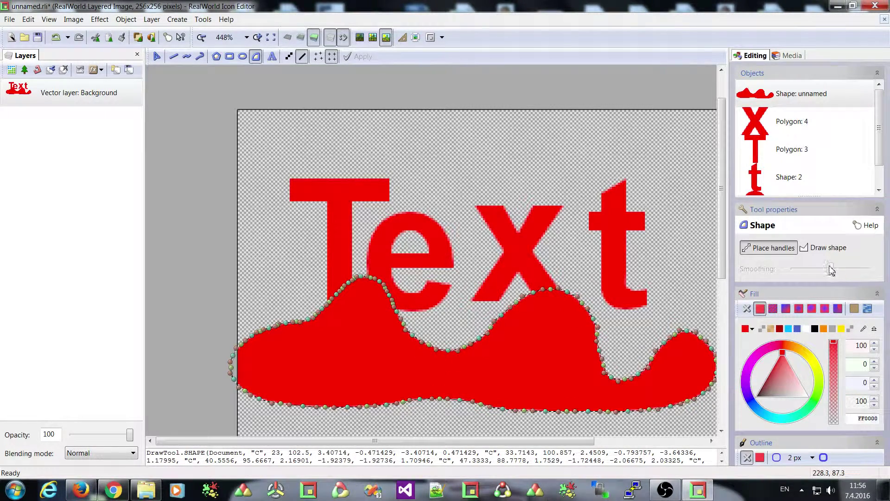
- Draw a freehand shape over the x and t with smoothing near minimum, show its handles, and undo it
{"action": "left_click", "coordinate": [824, 252]}
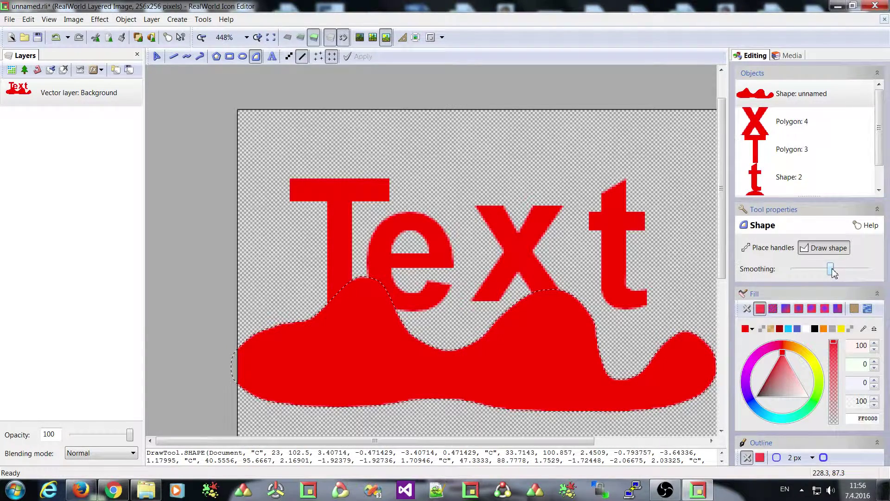
{"action": "left_click_drag", "start_coordinate": [832, 272], "coordinate": [796, 272]}
{"action": "mouse_move", "coordinate": [424, 160]}
{"action": "left_mouse_down"}
{"action": "mouse_move", "coordinate": [563, 143]}
{"action": "mouse_move", "coordinate": [676, 249]}
{"action": "mouse_move", "coordinate": [407, 199]}
{"action": "left_mouse_up"}
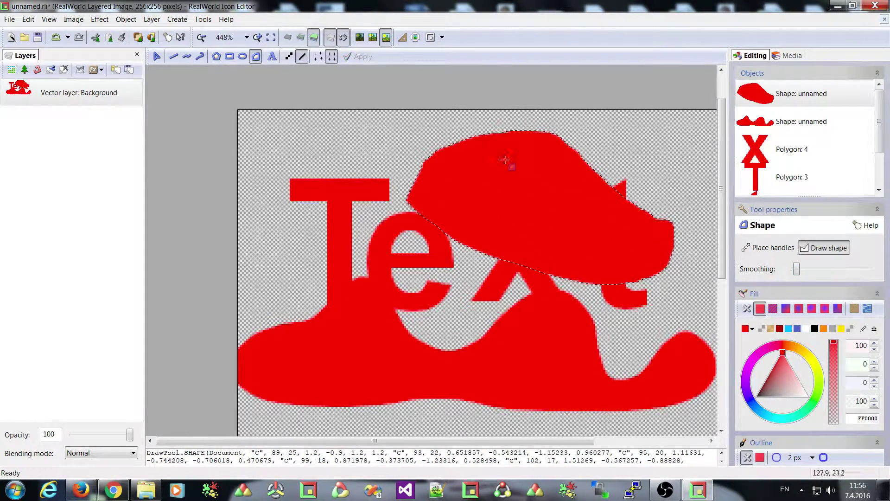
{"action": "left_click", "coordinate": [761, 248]}
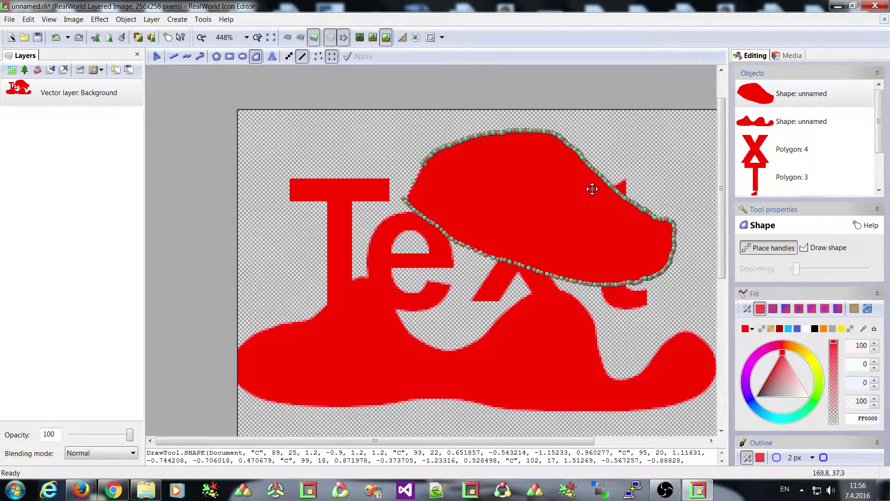
{"action": "key", "text": "ctrl+z"}
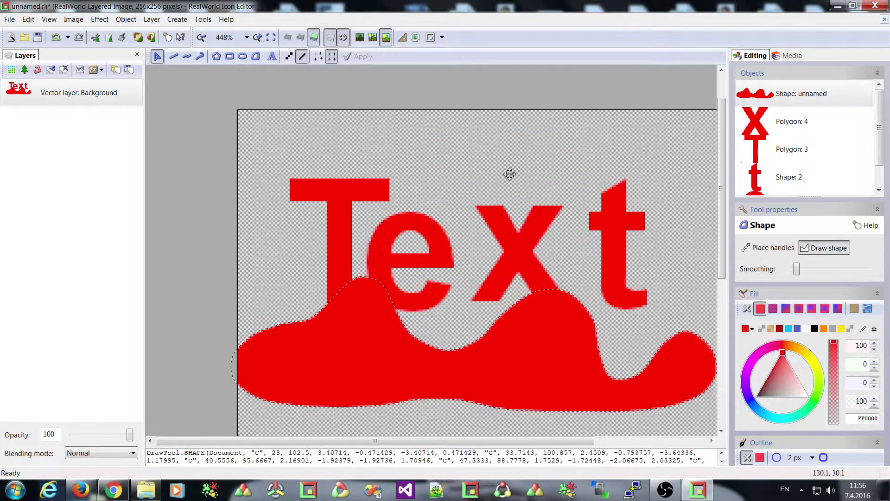
- Draw a freehand shape across the tops of the letters with smoothing near maximum, show its handles, and undo it
{"action": "left_click_drag", "start_coordinate": [796, 270], "coordinate": [866, 272]}
{"action": "key", "text": "Return"}
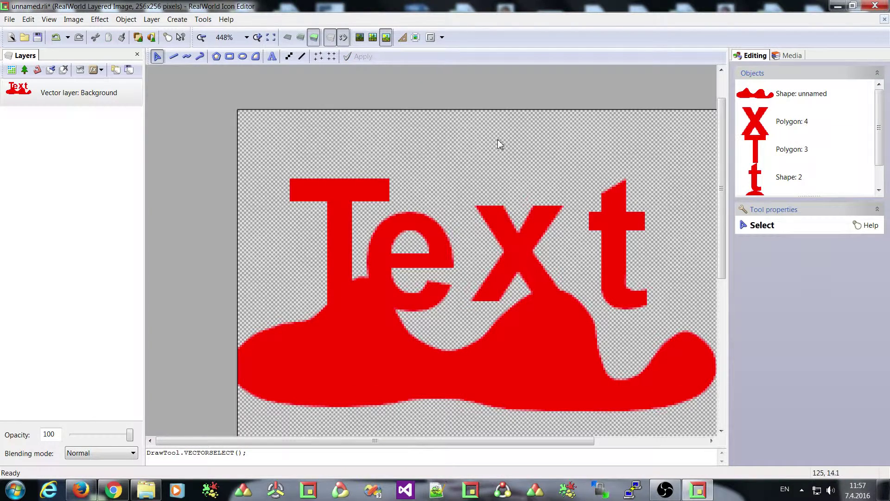
{"action": "left_click", "coordinate": [255, 56]}
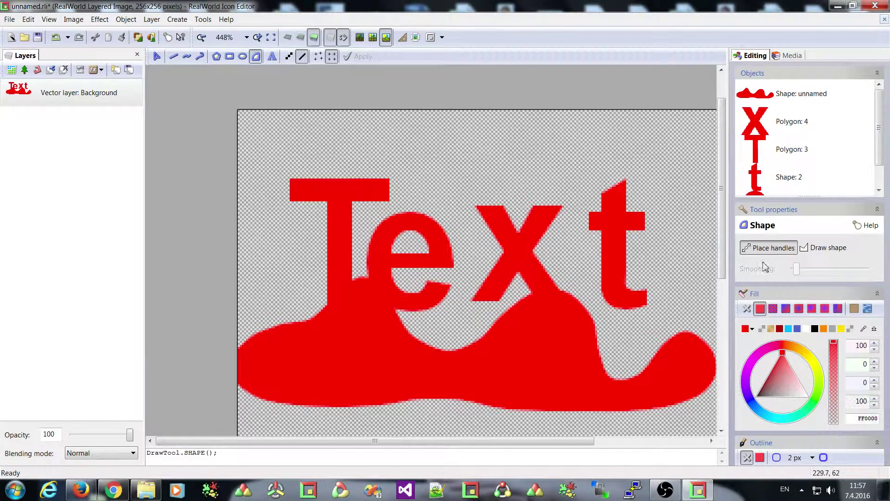
{"action": "left_click", "coordinate": [804, 249]}
{"action": "left_click_drag", "start_coordinate": [797, 269], "coordinate": [858, 269]}
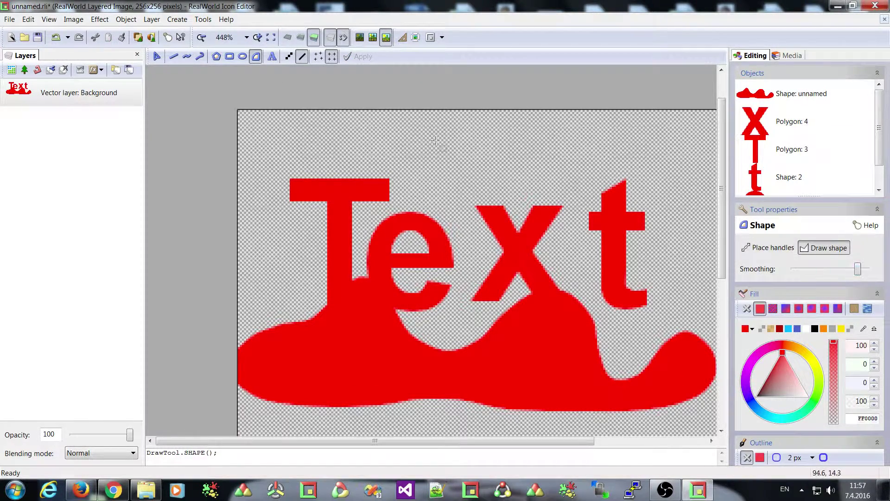
{"action": "mouse_move", "coordinate": [441, 146]}
{"action": "left_mouse_down"}
{"action": "mouse_move", "coordinate": [605, 172]}
{"action": "mouse_move", "coordinate": [556, 250]}
{"action": "mouse_move", "coordinate": [443, 147]}
{"action": "left_mouse_up"}
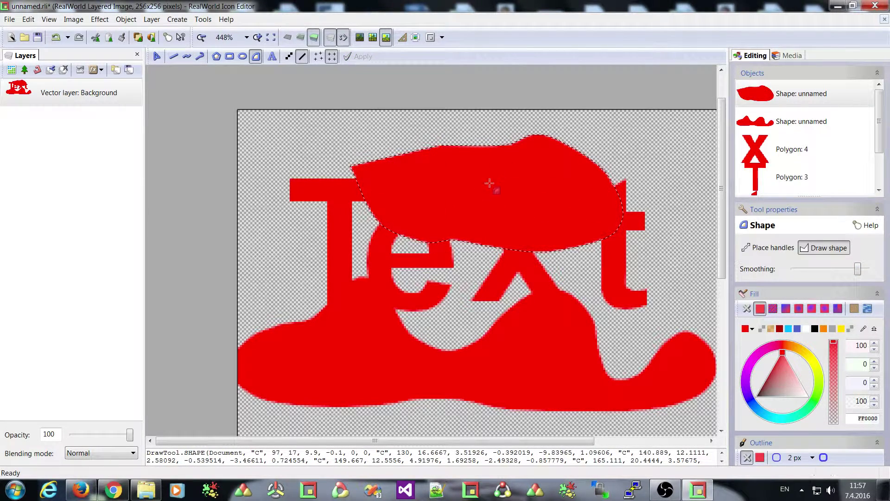
{"action": "left_click", "coordinate": [762, 248]}
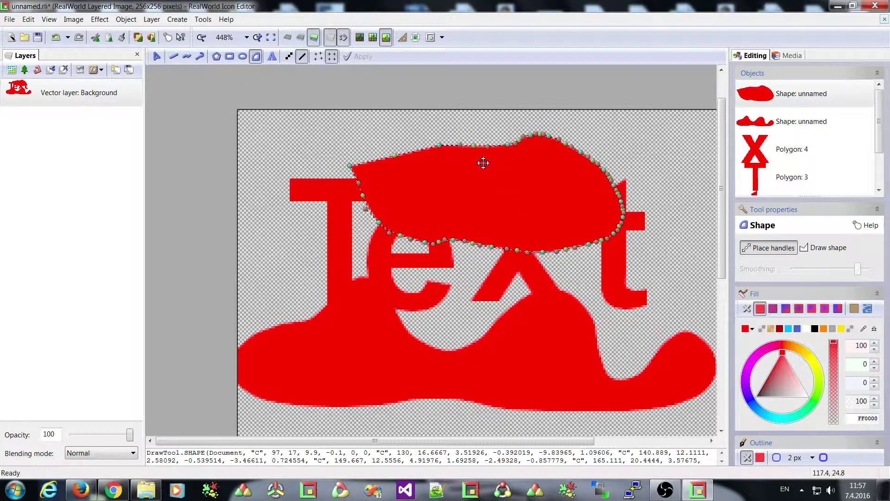
{"action": "key", "text": "ctrl+z"}
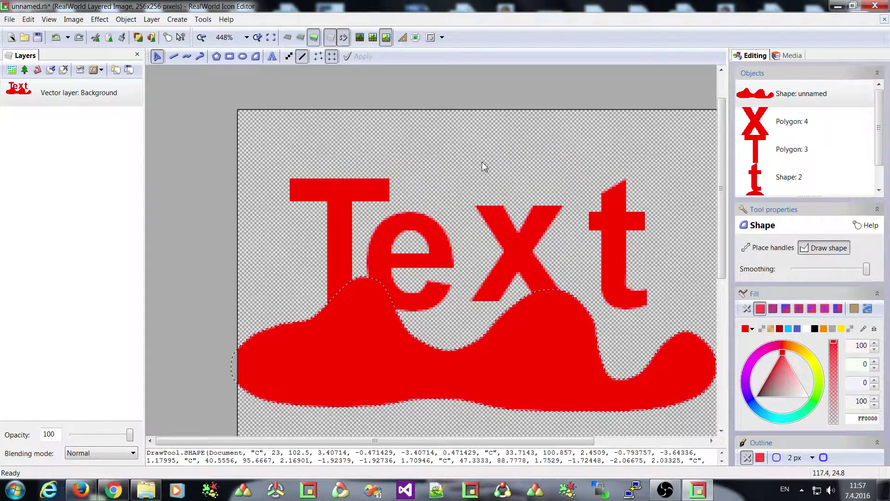
- With smoothing near the middle, move the wavy shape further up and start a new sub-path in it
{"action": "left_click_drag", "start_coordinate": [865, 269], "coordinate": [822, 268]}
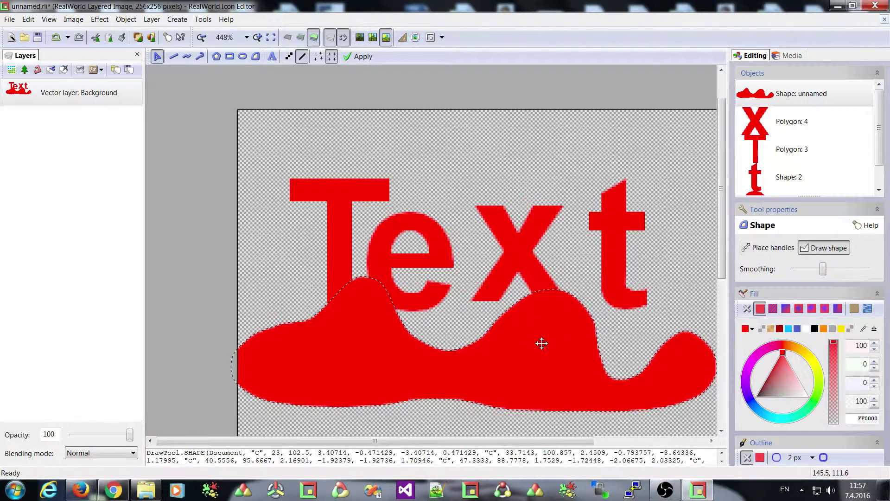
{"action": "left_click_drag", "start_coordinate": [517, 355], "coordinate": [512, 319]}
{"action": "right_click", "coordinate": [522, 331]}
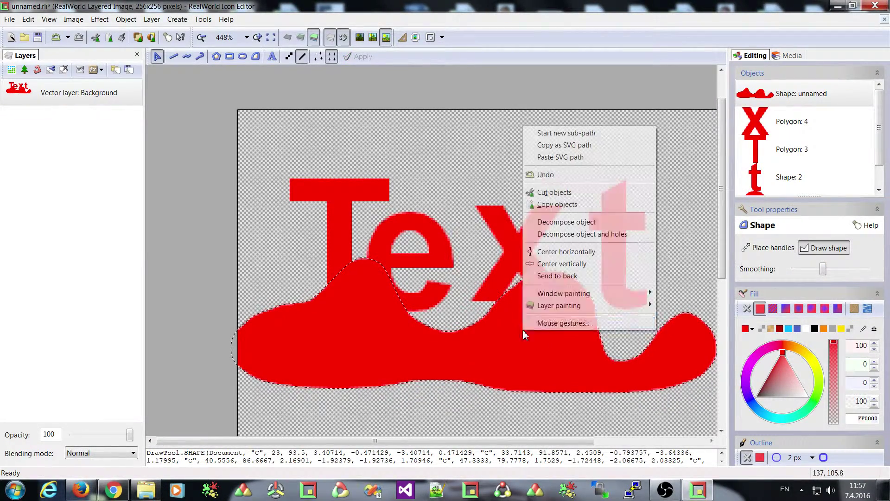
{"action": "left_click", "coordinate": [556, 134]}
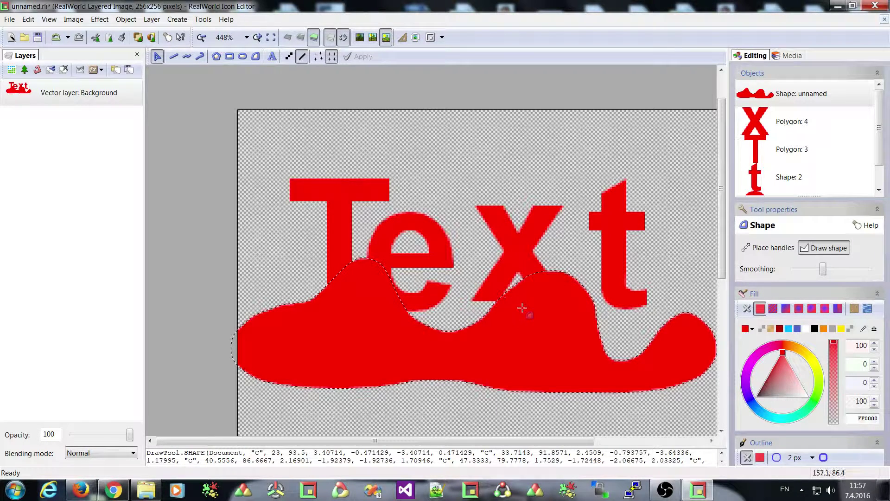
- Redraw the wavy shape freehand by cutting off its left part and adding two bulges and a hole, and undo the whole shape
{"action": "left_click", "coordinate": [821, 251]}
{"action": "left_click_drag", "start_coordinate": [485, 327], "coordinate": [488, 387]}
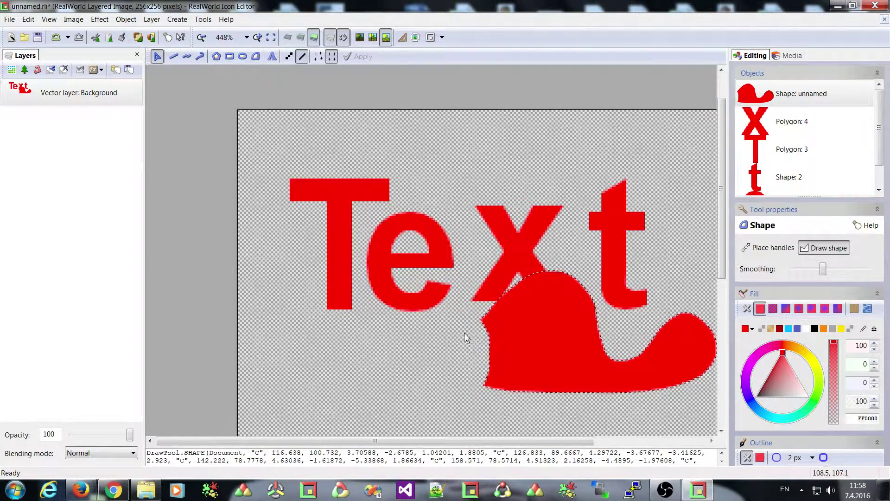
{"action": "mouse_move", "coordinate": [472, 333]}
{"action": "left_mouse_down"}
{"action": "mouse_move", "coordinate": [381, 328]}
{"action": "mouse_move", "coordinate": [340, 344]}
{"action": "mouse_move", "coordinate": [341, 374]}
{"action": "mouse_move", "coordinate": [399, 383]}
{"action": "mouse_move", "coordinate": [488, 368]}
{"action": "left_mouse_up"}
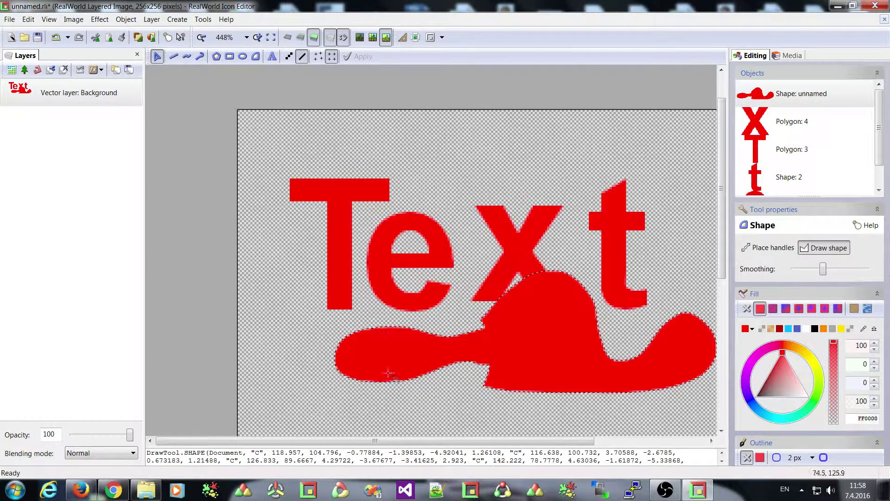
{"action": "mouse_move", "coordinate": [412, 381]}
{"action": "left_mouse_down"}
{"action": "mouse_move", "coordinate": [433, 404]}
{"action": "mouse_move", "coordinate": [499, 422]}
{"action": "mouse_move", "coordinate": [554, 398]}
{"action": "left_mouse_up"}
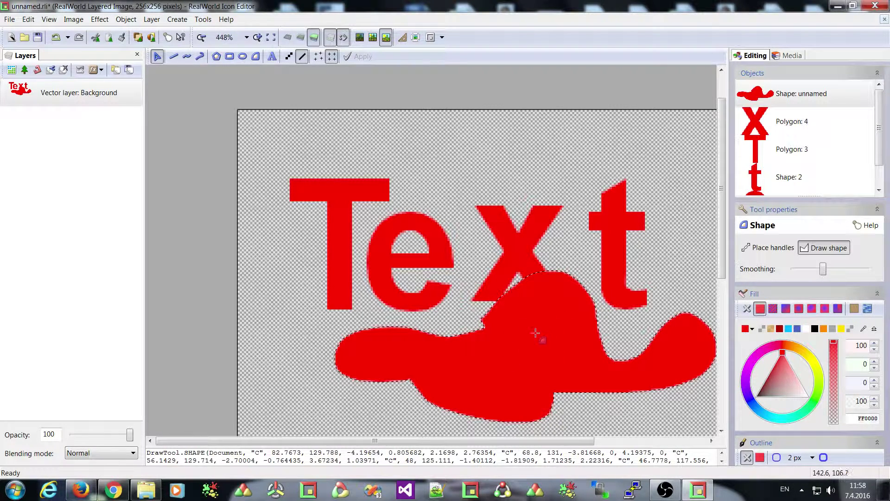
{"action": "mouse_move", "coordinate": [535, 332]}
{"action": "left_mouse_down"}
{"action": "mouse_move", "coordinate": [541, 341]}
{"action": "mouse_move", "coordinate": [539, 326]}
{"action": "mouse_move", "coordinate": [514, 357]}
{"action": "mouse_move", "coordinate": [567, 345]}
{"action": "left_mouse_up"}
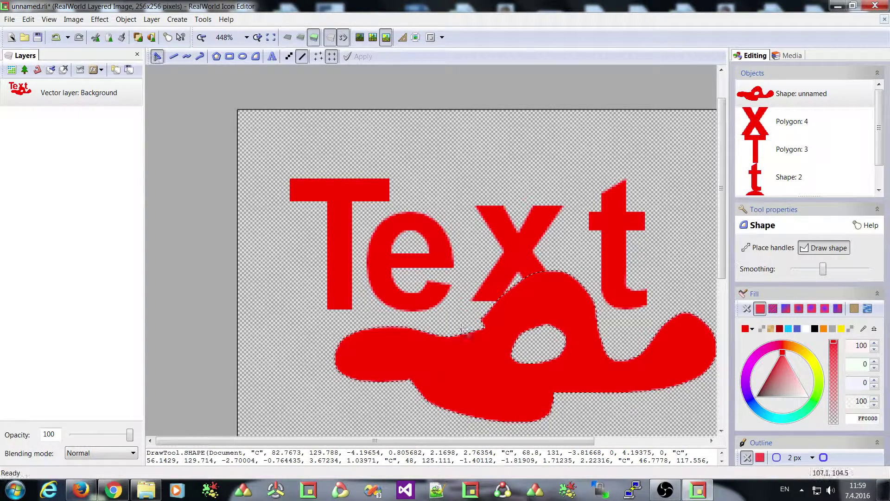
{"action": "key", "text": "ctrl+z"}
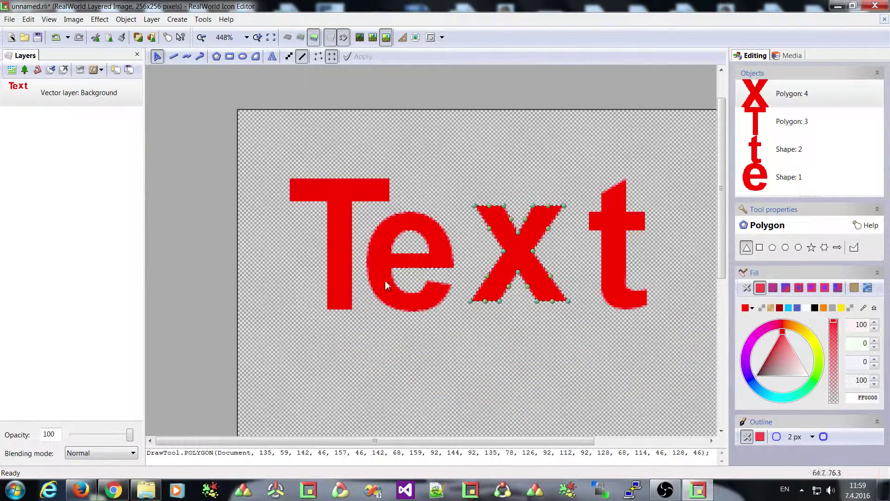
- Draw a curved stroke under the letters with four handle points, and move its end point up beside the final t
{"action": "left_click", "coordinate": [201, 56]}
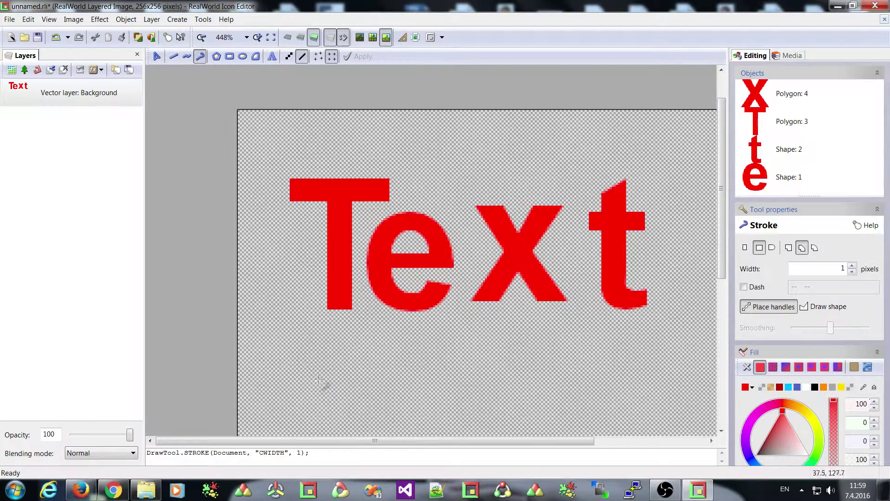
{"action": "left_click_drag", "start_coordinate": [308, 361], "coordinate": [362, 358]}
{"action": "left_click_drag", "start_coordinate": [457, 371], "coordinate": [493, 348]}
{"action": "left_click_drag", "start_coordinate": [568, 355], "coordinate": [608, 329]}
{"action": "mouse_move", "coordinate": [665, 336]}
{"action": "left_mouse_down"}
{"action": "mouse_move", "coordinate": [675, 213]}
{"action": "mouse_move", "coordinate": [661, 180]}
{"action": "left_mouse_up"}
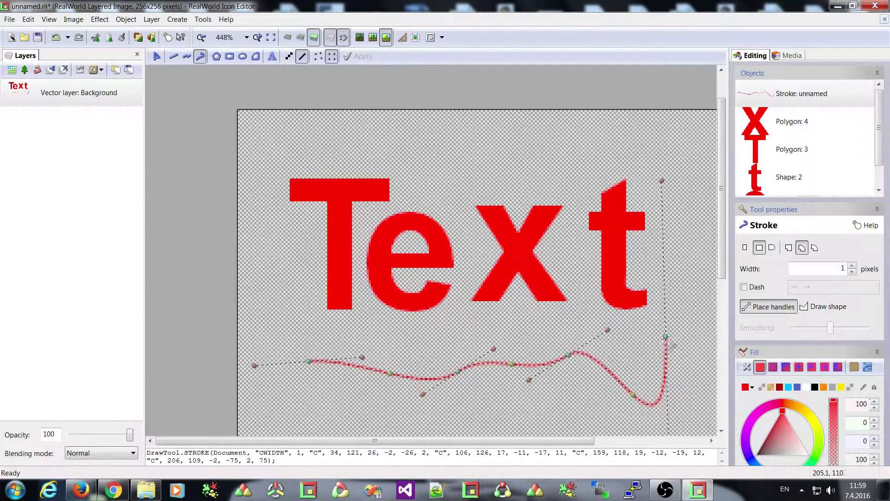
{"action": "mouse_move", "coordinate": [666, 337]}
{"action": "left_mouse_down"}
{"action": "mouse_move", "coordinate": [677, 242]}
{"action": "mouse_move", "coordinate": [679, 256]}
{"action": "left_mouse_up"}
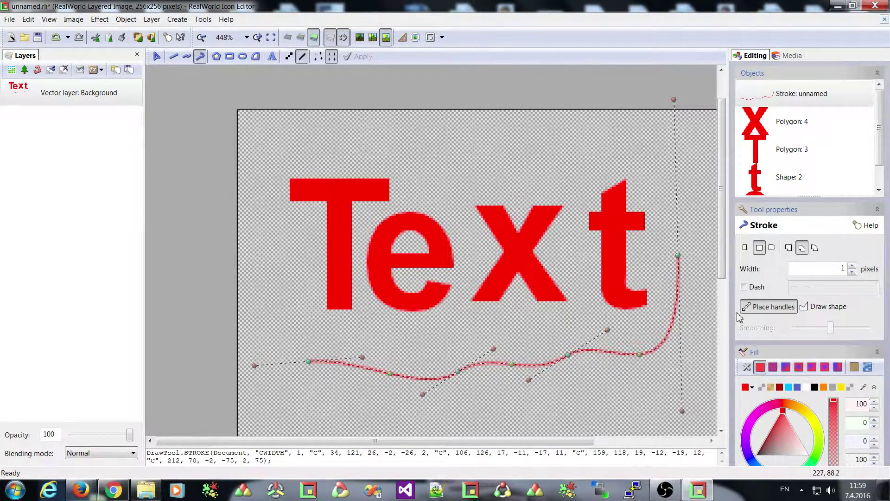
- Set the curved stroke's width to 11 pixels
{"action": "left_click", "coordinate": [852, 266]}
{"action": "left_click", "coordinate": [852, 266]}
{"action": "left_click", "coordinate": [852, 266]}
{"action": "left_click", "coordinate": [852, 266]}
{"action": "left_click", "coordinate": [852, 266]}
{"action": "left_click", "coordinate": [852, 266]}
{"action": "left_click", "coordinate": [852, 266]}
{"action": "left_click", "coordinate": [852, 266]}
{"action": "left_click", "coordinate": [852, 266]}
{"action": "left_click", "coordinate": [852, 266]}
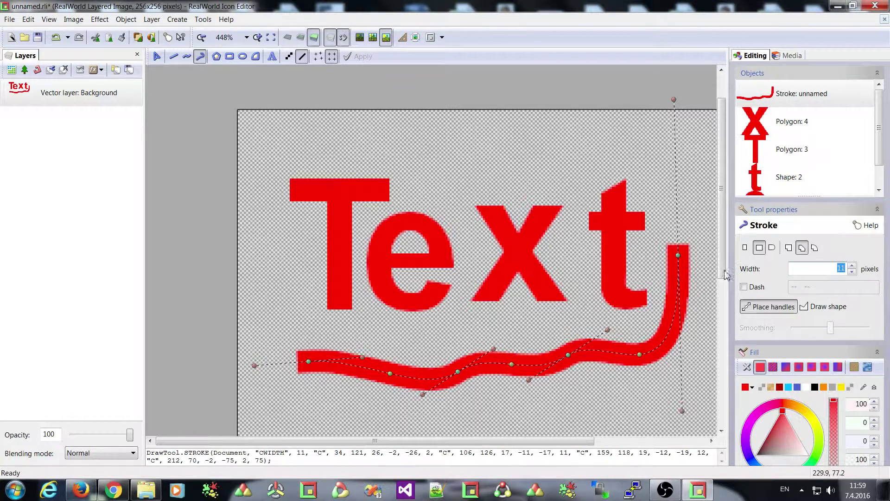
- Reshape the curved stroke by raising its end point, lowering the point before it, and swinging the start and end tangent handles
{"action": "left_click_drag", "start_coordinate": [677, 255], "coordinate": [678, 230]}
{"action": "mouse_move", "coordinate": [568, 355]}
{"action": "left_mouse_down"}
{"action": "mouse_move", "coordinate": [583, 363]}
{"action": "mouse_move", "coordinate": [562, 384]}
{"action": "left_mouse_up"}
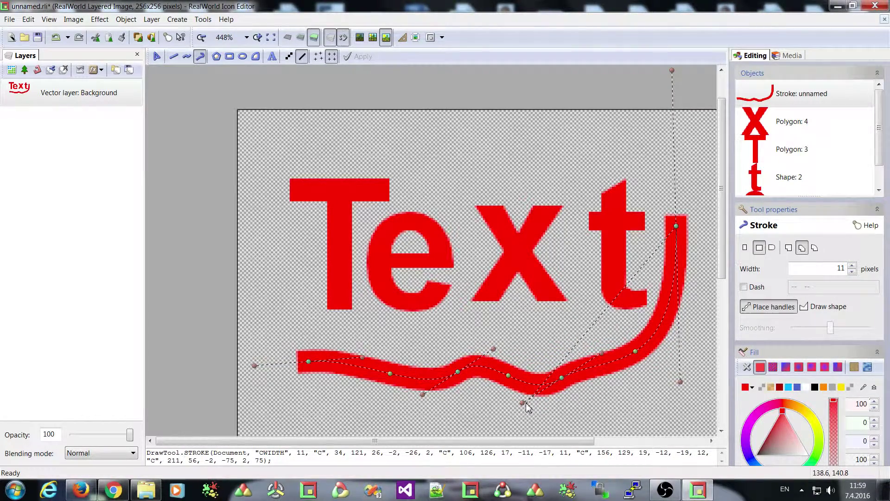
{"action": "mouse_move", "coordinate": [671, 71]}
{"action": "left_mouse_down"}
{"action": "mouse_move", "coordinate": [569, 133]}
{"action": "mouse_move", "coordinate": [640, 94]}
{"action": "left_mouse_up"}
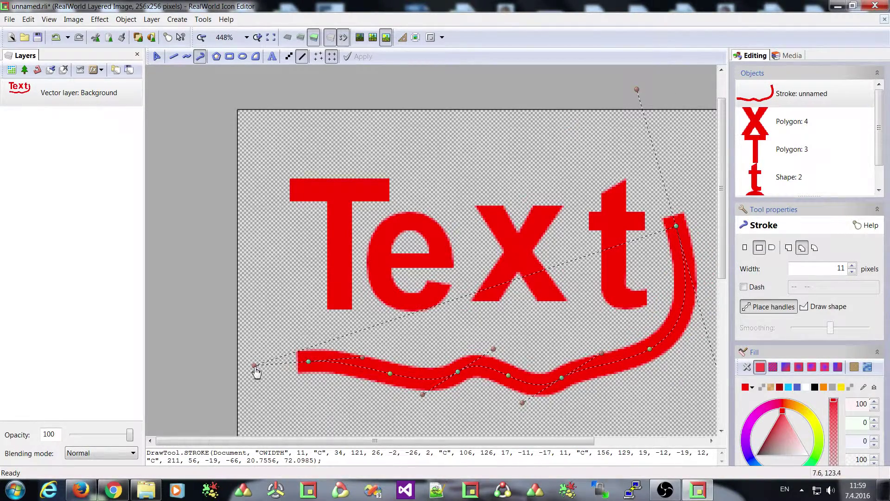
{"action": "left_click_drag", "start_coordinate": [255, 371], "coordinate": [286, 287]}
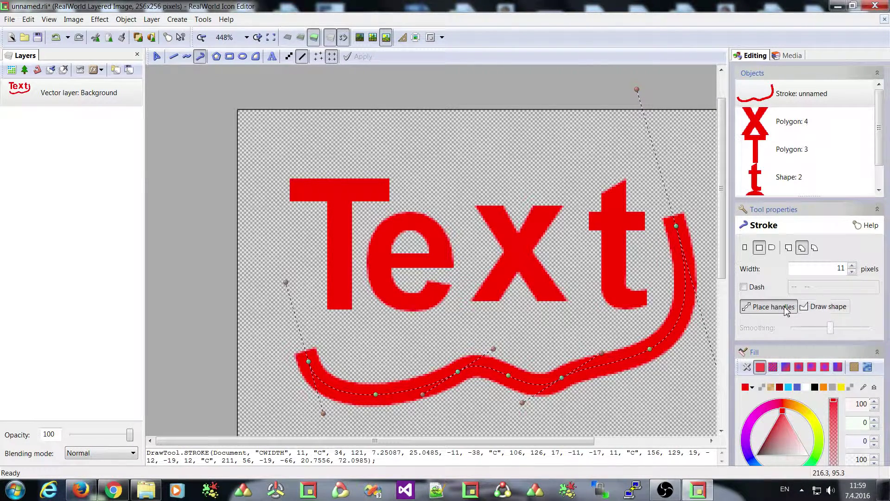
- Draw a freehand stroke looping around the letters, from above the e, past the final t, under the letters and up beside the T
{"action": "left_click", "coordinate": [829, 307]}
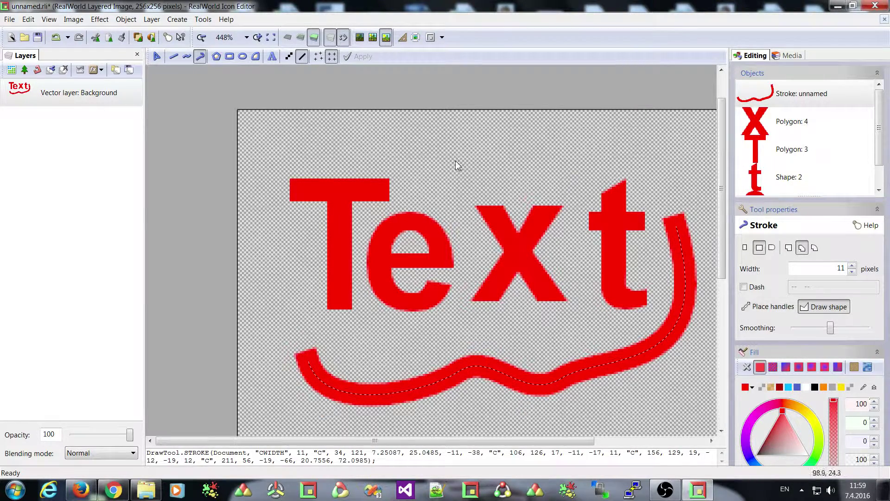
{"action": "mouse_move", "coordinate": [388, 144]}
{"action": "left_mouse_down"}
{"action": "mouse_move", "coordinate": [427, 159]}
{"action": "mouse_move", "coordinate": [566, 148]}
{"action": "mouse_move", "coordinate": [622, 162]}
{"action": "mouse_move", "coordinate": [624, 213]}
{"action": "mouse_move", "coordinate": [574, 246]}
{"action": "mouse_move", "coordinate": [563, 330]}
{"action": "mouse_move", "coordinate": [409, 343]}
{"action": "mouse_move", "coordinate": [239, 321]}
{"action": "mouse_move", "coordinate": [281, 219]}
{"action": "mouse_move", "coordinate": [288, 137]}
{"action": "left_mouse_up"}
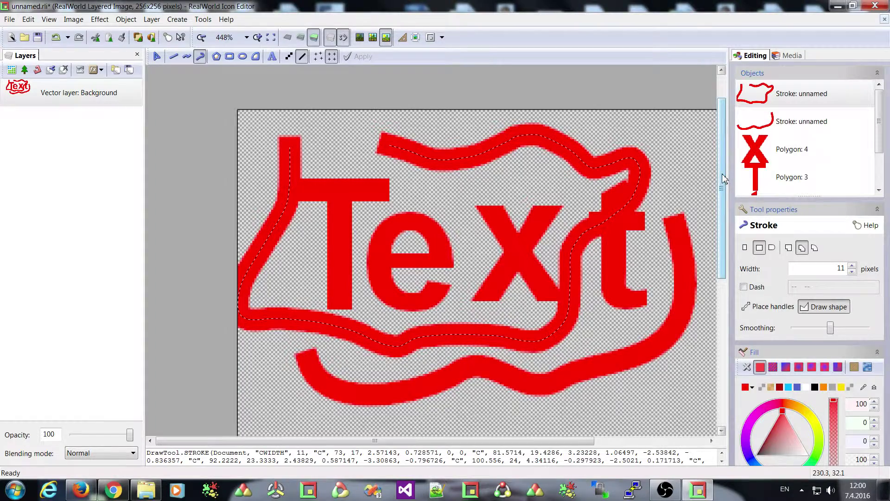
- Give the freehand stroke a solid orange outline 2 px wide
{"action": "mouse_move", "coordinate": [722, 183]}
{"action": "left_mouse_down"}
{"action": "mouse_move", "coordinate": [721, 197]}
{"action": "mouse_move", "coordinate": [721, 186]}
{"action": "left_mouse_up"}
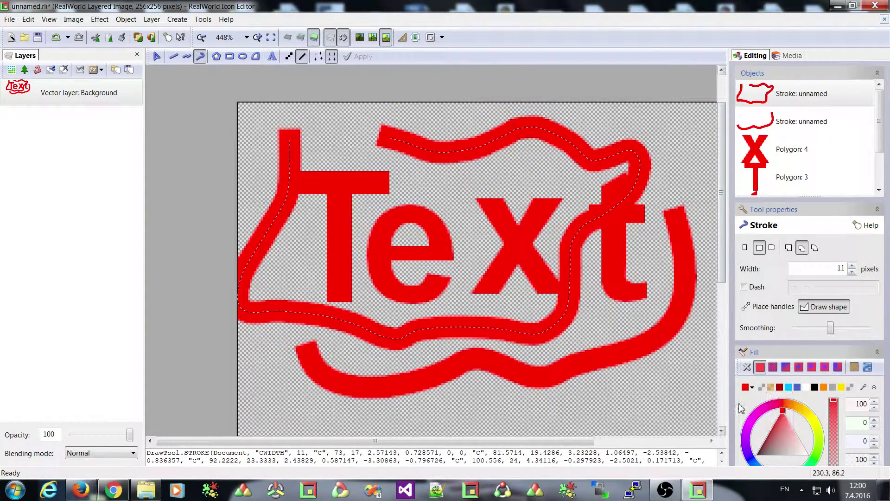
{"action": "scroll", "coordinate": [733, 402], "scroll_direction": "down", "scroll_amount": 2}
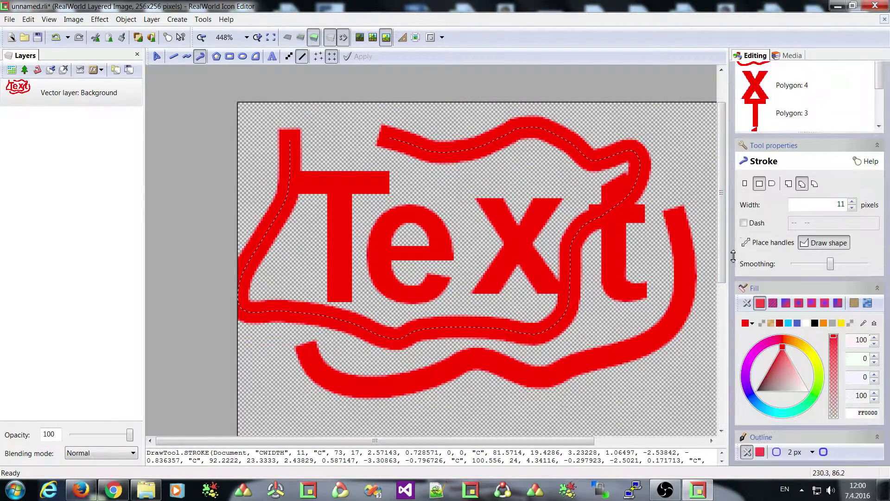
{"action": "left_click", "coordinate": [759, 452]}
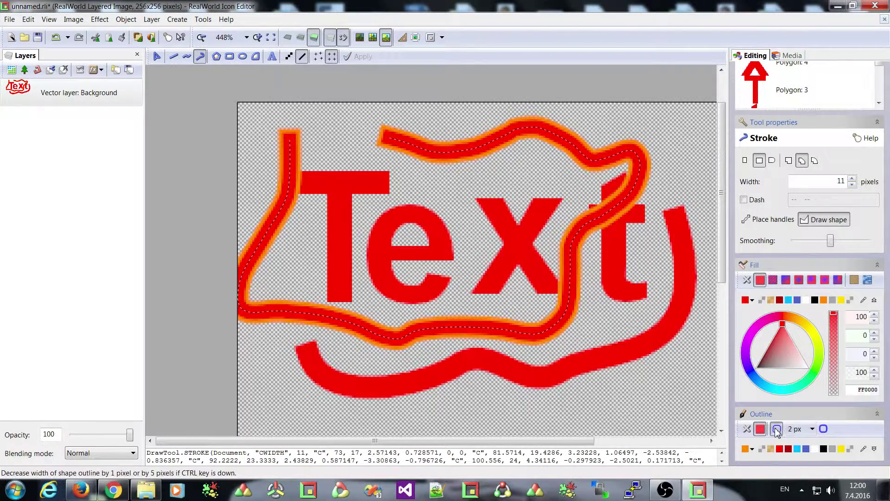
{"action": "scroll", "coordinate": [796, 429], "scroll_direction": "up", "scroll_amount": 1}
{"action": "scroll", "coordinate": [797, 429], "scroll_direction": "down", "scroll_amount": 1}
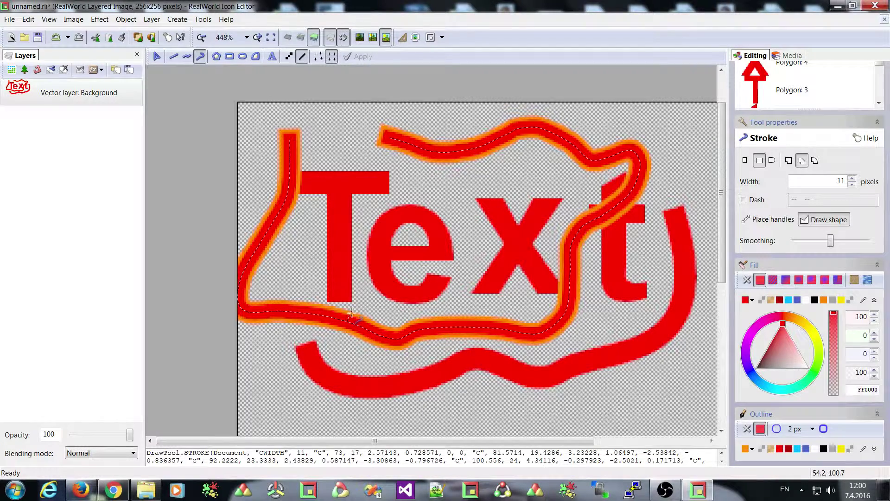
- Add two freehand branches to the stroke: one arching across the e and x, and one running down between those letters
{"action": "mouse_move", "coordinate": [351, 312]}
{"action": "left_mouse_down"}
{"action": "mouse_move", "coordinate": [392, 258]}
{"action": "mouse_move", "coordinate": [430, 230]}
{"action": "mouse_move", "coordinate": [471, 227]}
{"action": "mouse_move", "coordinate": [561, 253]}
{"action": "left_mouse_up"}
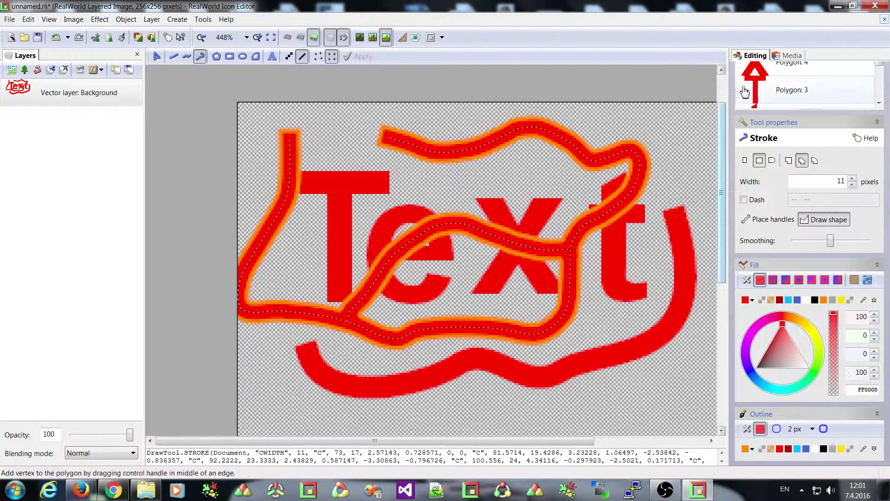
{"action": "left_click_drag", "start_coordinate": [731, 76], "coordinate": [731, 269]}
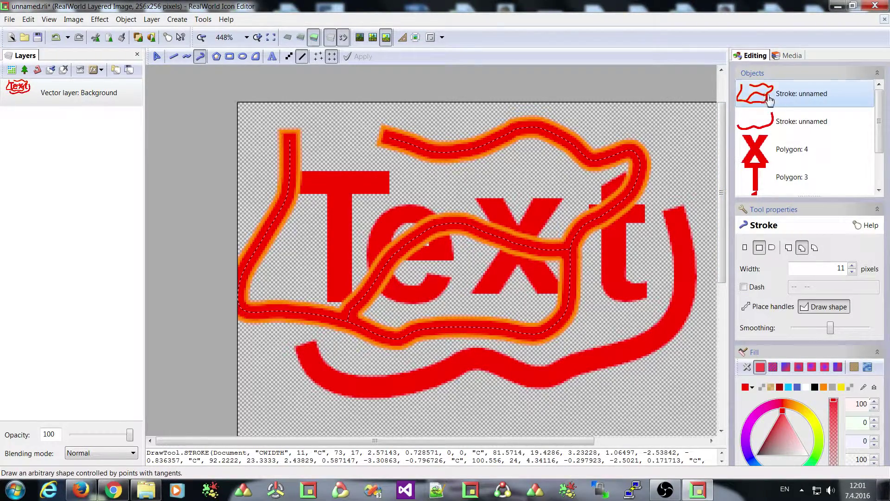
{"action": "scroll", "coordinate": [733, 426], "scroll_direction": "down", "scroll_amount": 3}
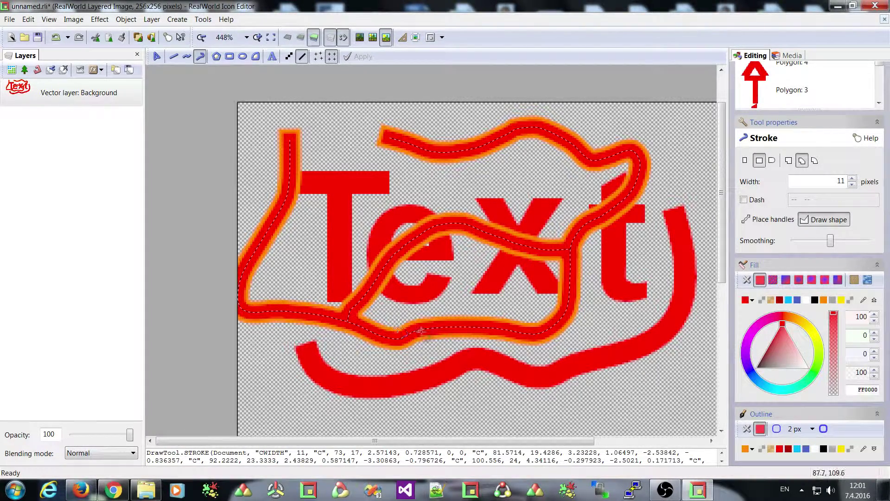
{"action": "left_click_drag", "start_coordinate": [472, 228], "coordinate": [460, 320]}
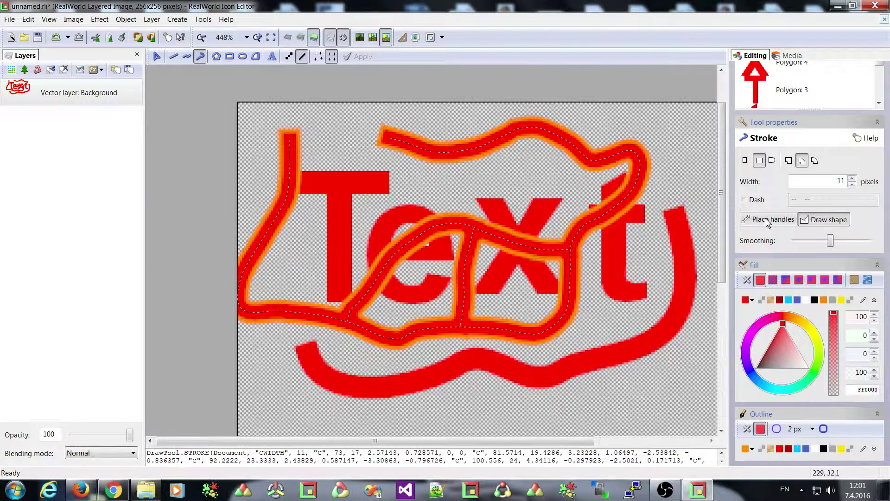
- Give the branched freehand stroke round end caps and a dashed pattern
{"action": "left_click", "coordinate": [772, 161]}
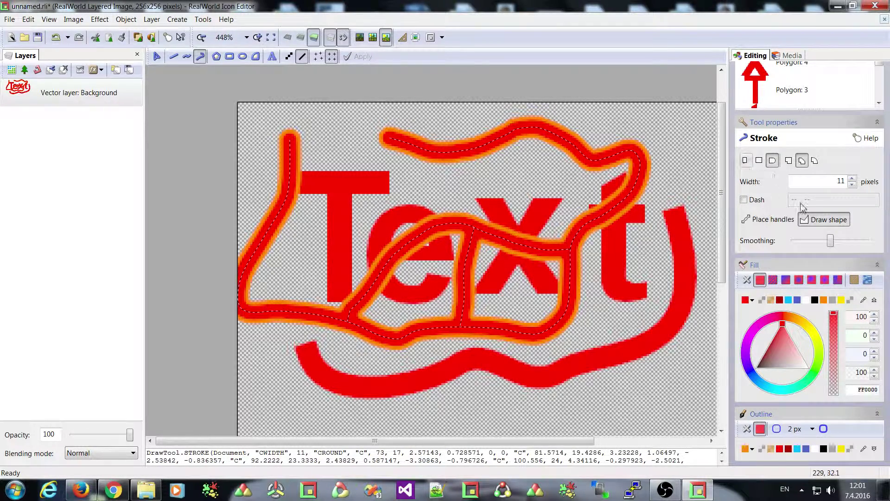
{"action": "left_click", "coordinate": [743, 200]}
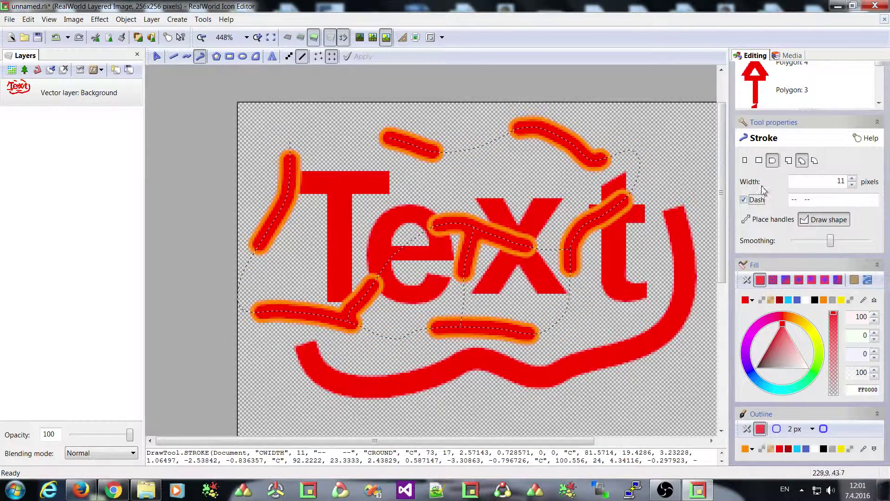
- Reduce the dashed stroke's width to 4 pixels and disable its outline
{"action": "left_click", "coordinate": [852, 184]}
{"action": "left_click", "coordinate": [852, 185]}
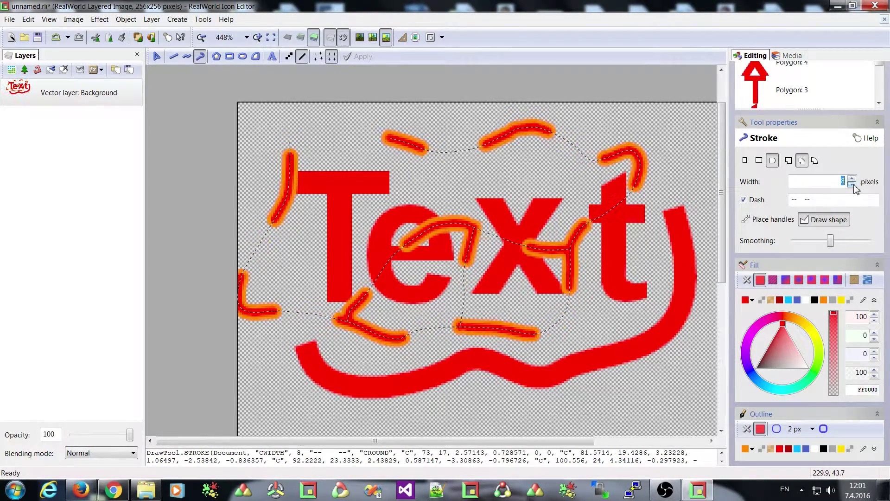
{"action": "left_click", "coordinate": [852, 184]}
{"action": "left_click", "coordinate": [852, 184]}
{"action": "left_click", "coordinate": [852, 184]}
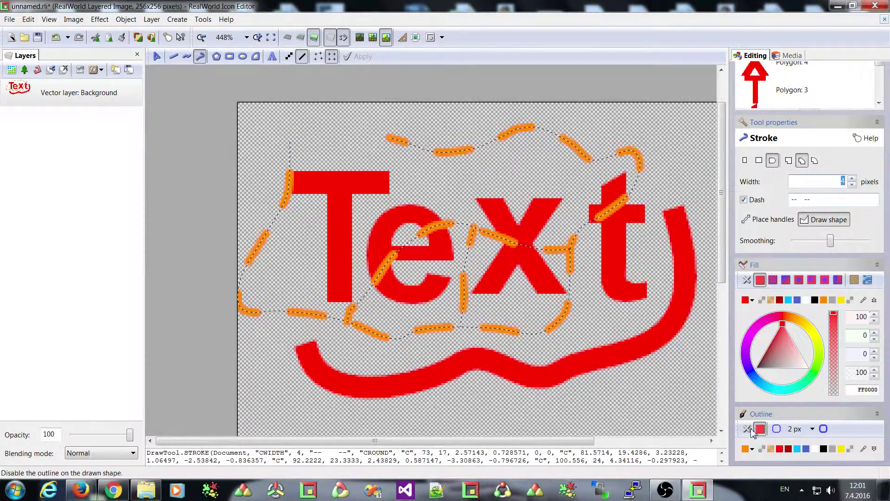
{"action": "left_click", "coordinate": [747, 429]}
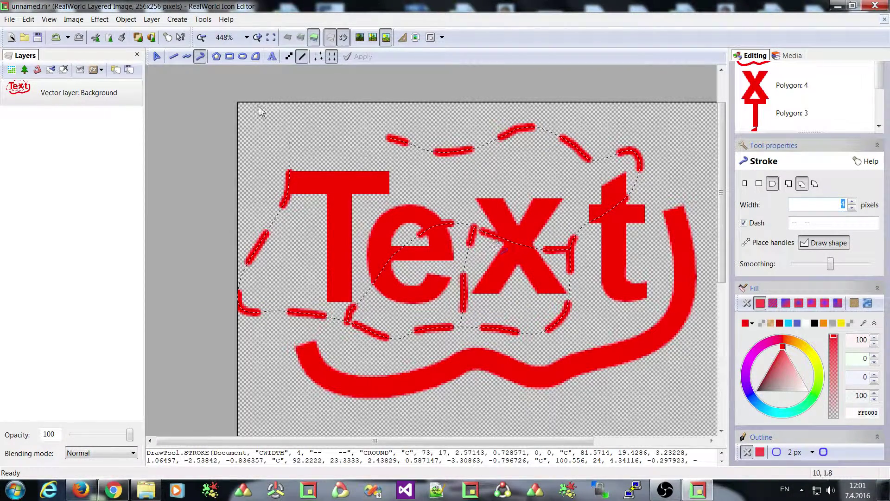
- Select the four letter shapes T, e, x and t together and align their bottoms
{"action": "right_click", "coordinate": [287, 199]}
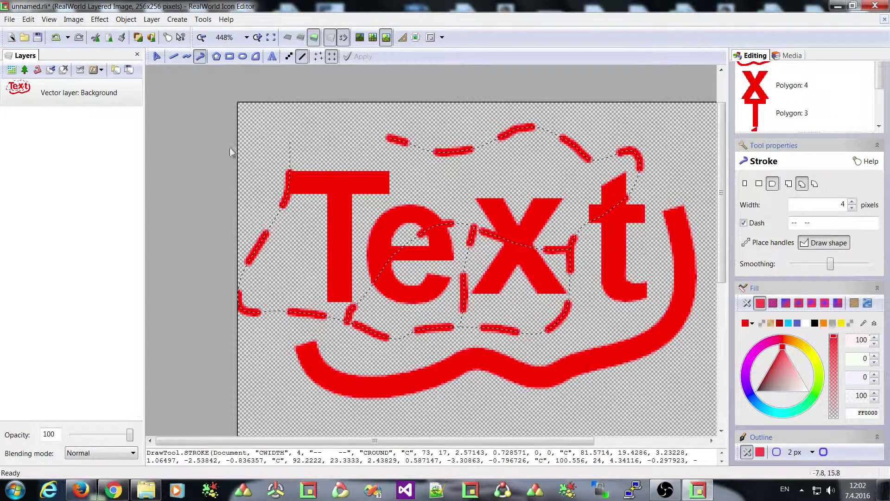
{"action": "left_click", "coordinate": [156, 56]}
{"action": "left_click", "coordinate": [340, 232]}
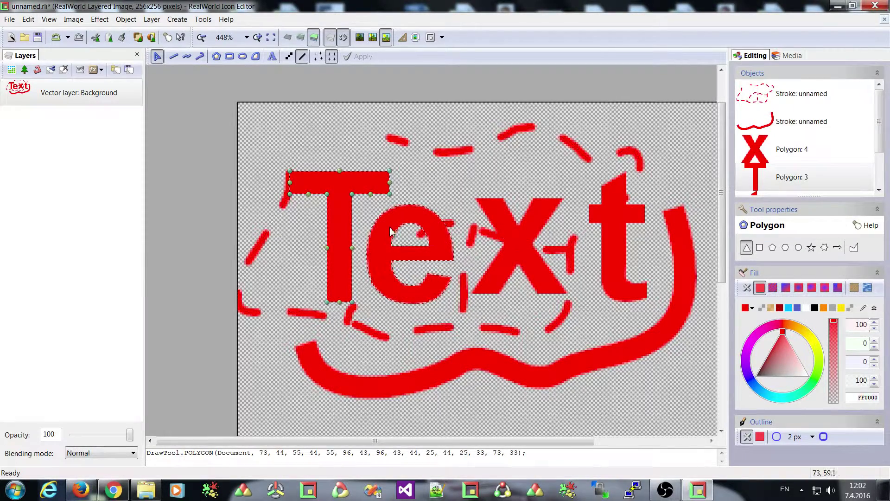
{"action": "left_click", "coordinate": [502, 218], "text": "shift"}
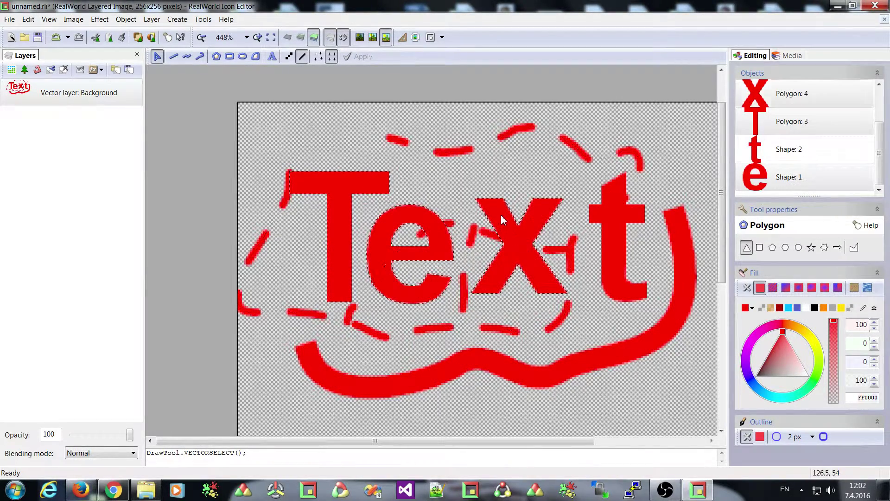
{"action": "left_click", "coordinate": [620, 234], "text": "shift"}
{"action": "left_click", "coordinate": [559, 312], "text": "shift"}
{"action": "left_click", "coordinate": [457, 234], "text": "shift"}
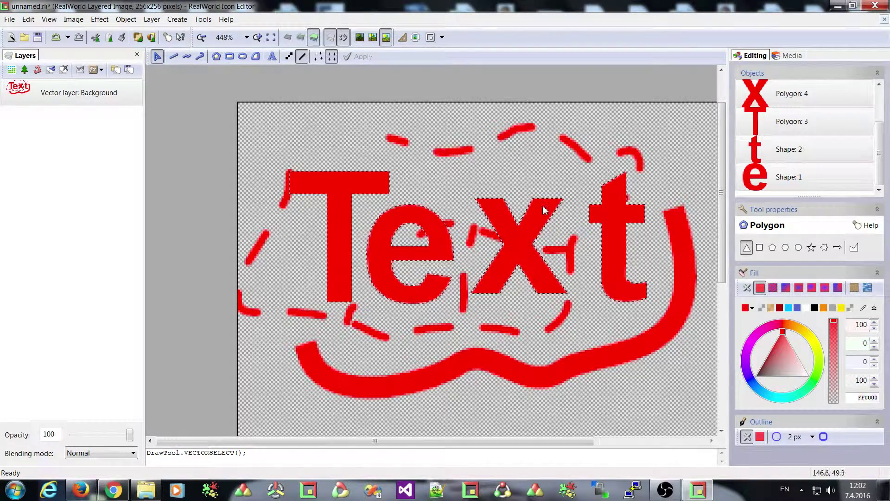
{"action": "right_click", "coordinate": [356, 185]}
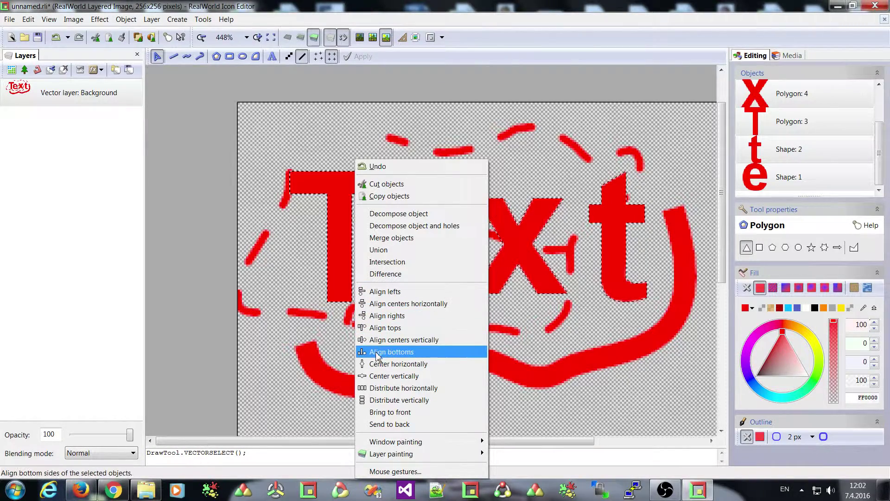
{"action": "left_click", "coordinate": [407, 355]}
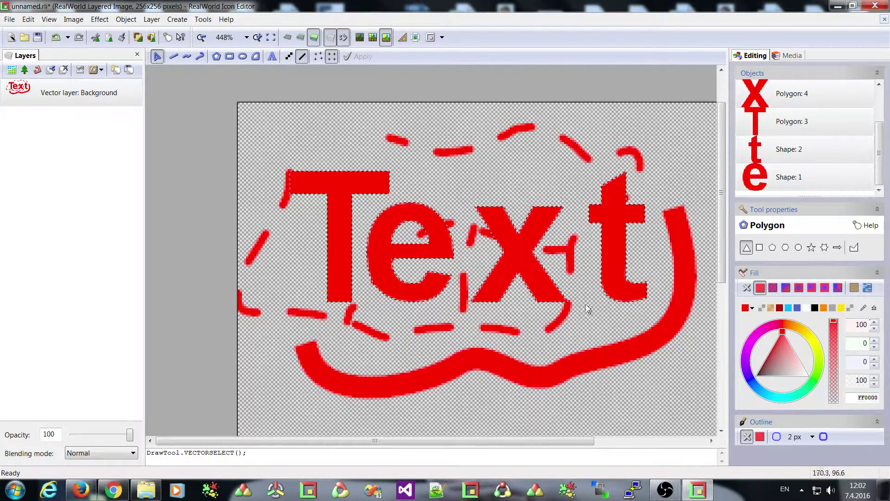
- Center the selected letters horizontally and vertically on the canvas
{"action": "right_click", "coordinate": [336, 204]}
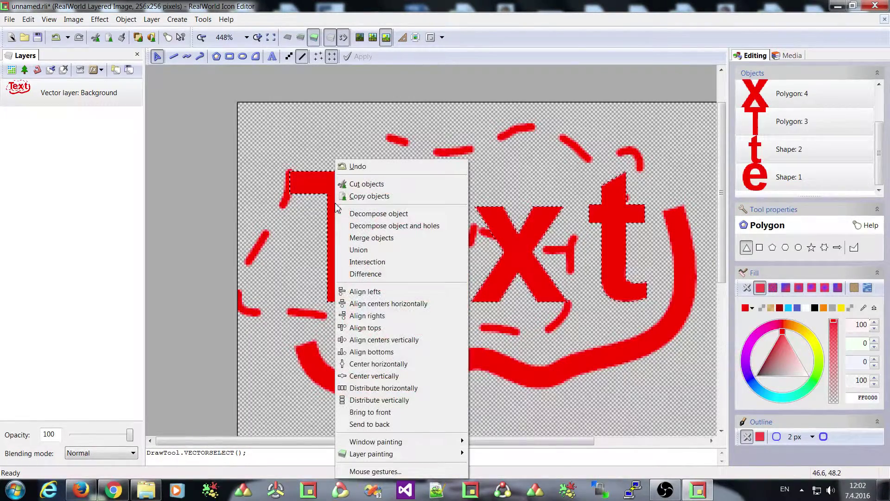
{"action": "left_click", "coordinate": [374, 366]}
{"action": "scroll", "coordinate": [463, 269], "scroll_direction": "down", "scroll_amount": 2}
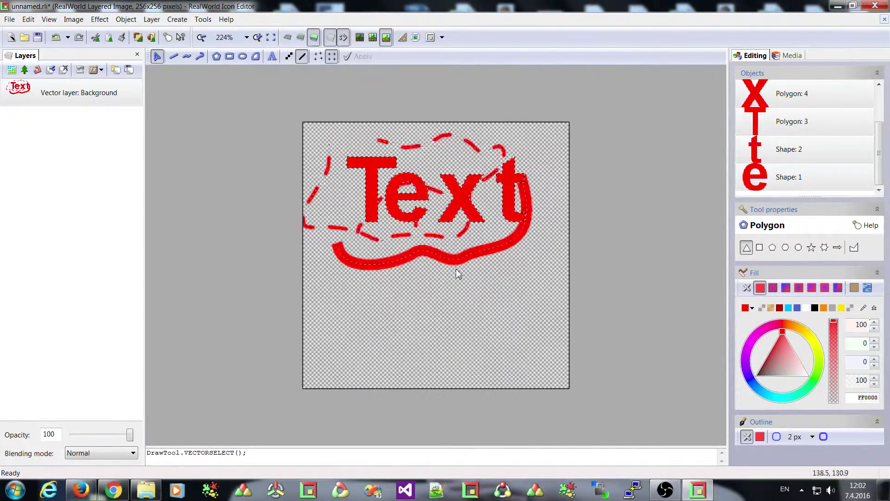
{"action": "right_click", "coordinate": [377, 170]}
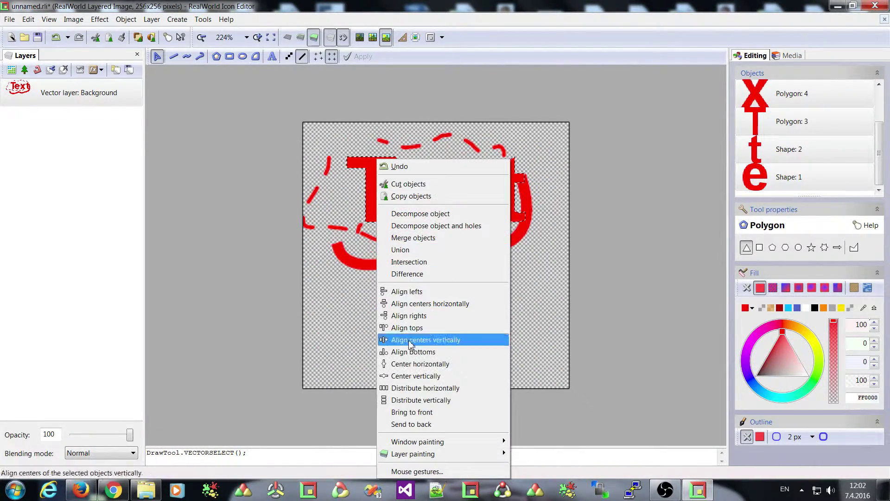
{"action": "left_click", "coordinate": [409, 375]}
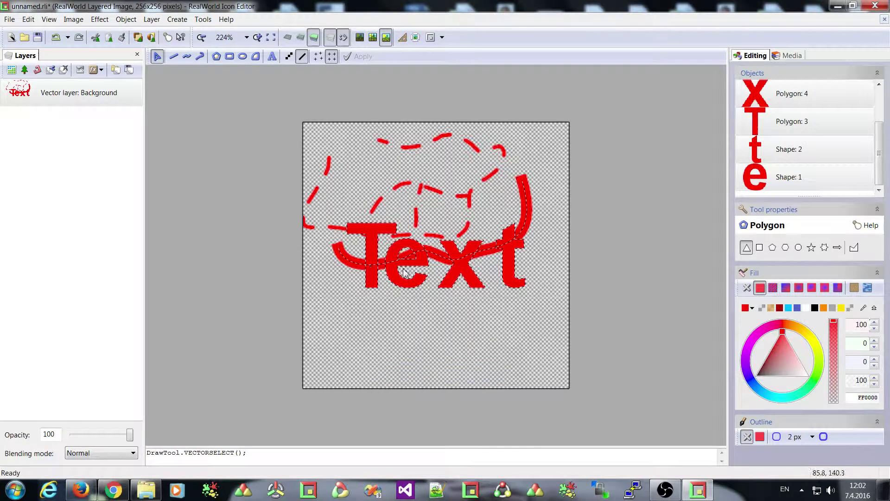
- Distribute the four selected letters horizontally with equal spacing
{"action": "right_click", "coordinate": [371, 279]}
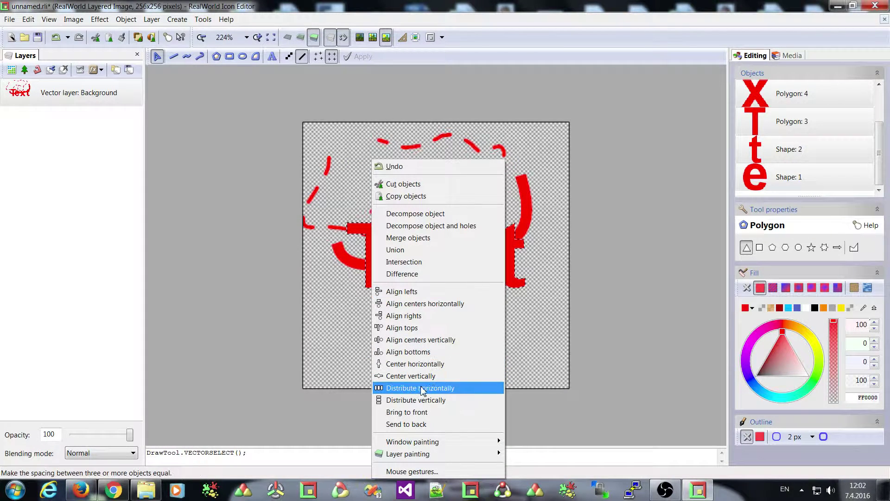
{"action": "left_click", "coordinate": [399, 391]}
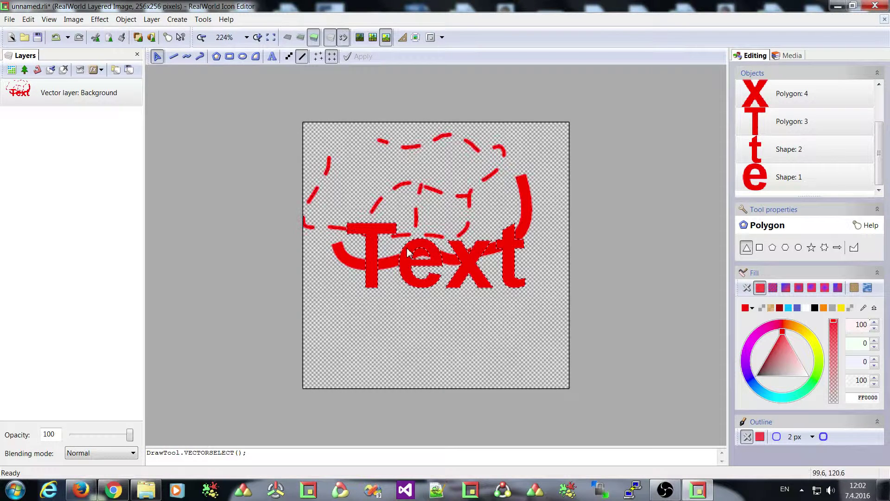
{"action": "right_click", "coordinate": [371, 290]}
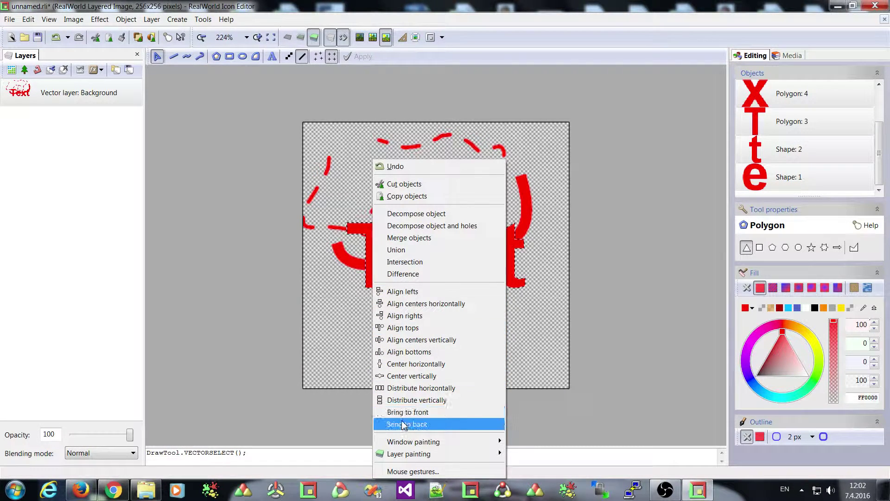
{"action": "left_click", "coordinate": [415, 8]}
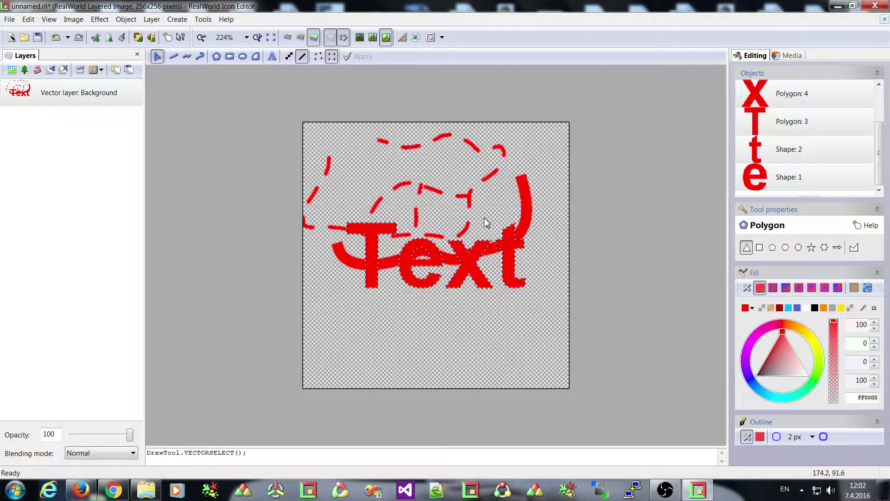